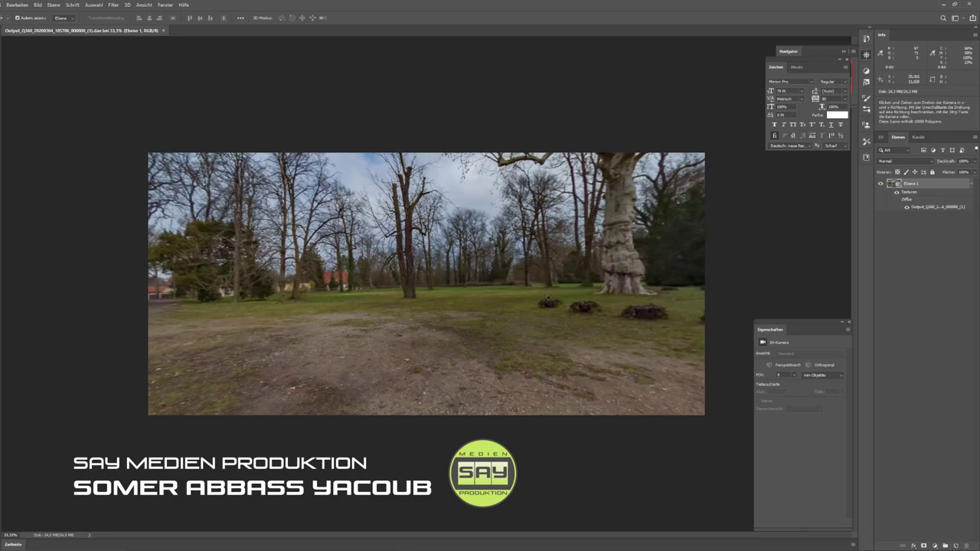
- Orbit the labelled panorama preview and toggle the Schloßpark Sakrow label off and back on
mouse_move(548, 296)
mouse_down()
mouse_move(348, 287)
mouse_move(452, 307)
mouse_up()
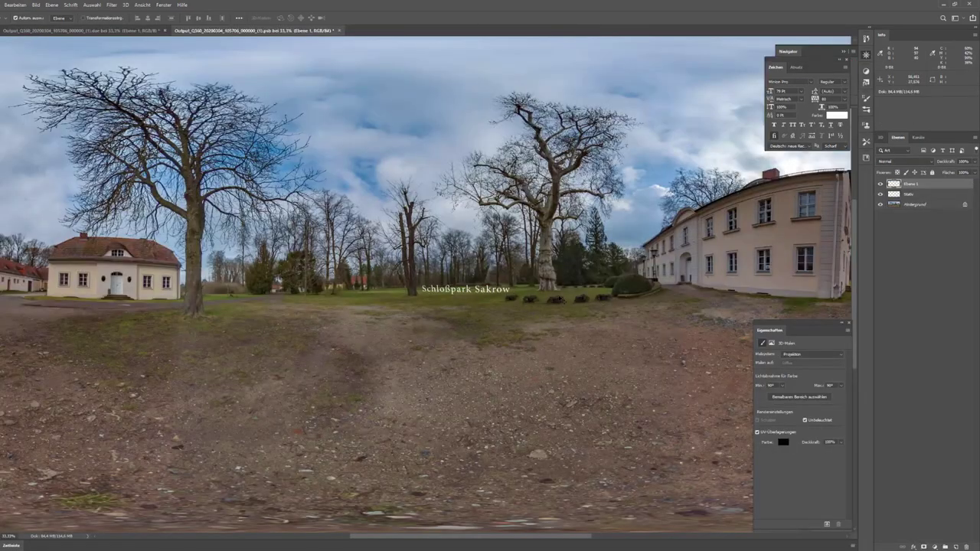
click(880, 184)
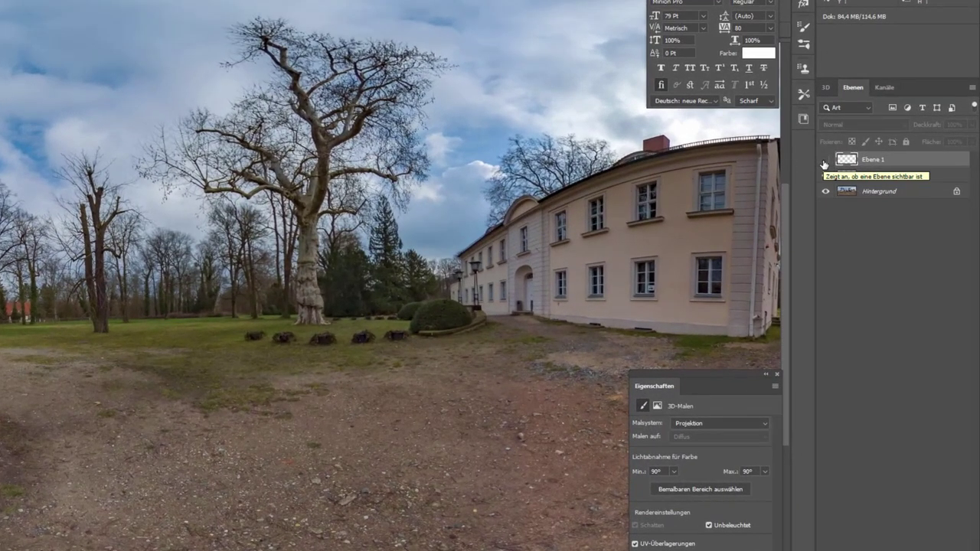
click(825, 161)
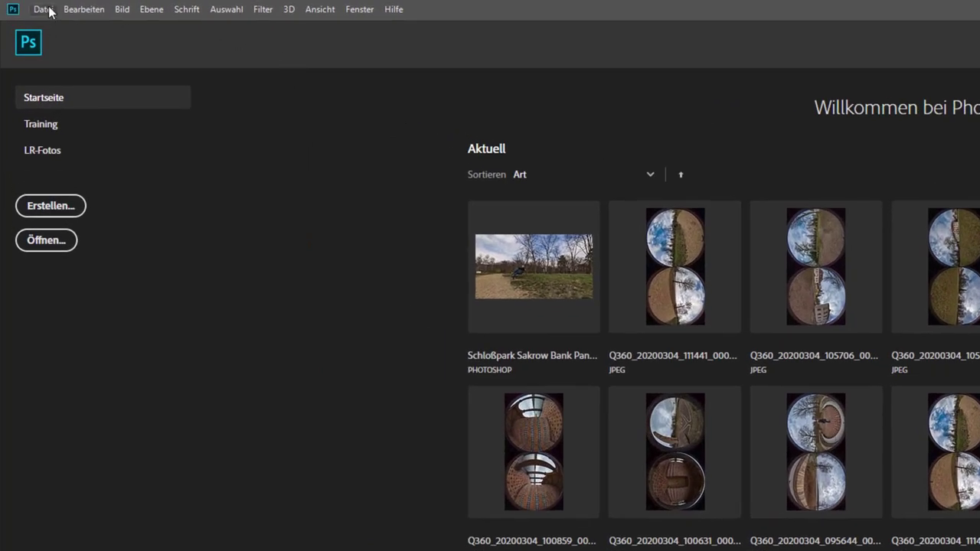
- Import Output_Q360_20200304_105706_000000_(1) as a spherical panorama, entering 2000 in the new-scene settings
click(290, 9)
mouse_move(337, 68)
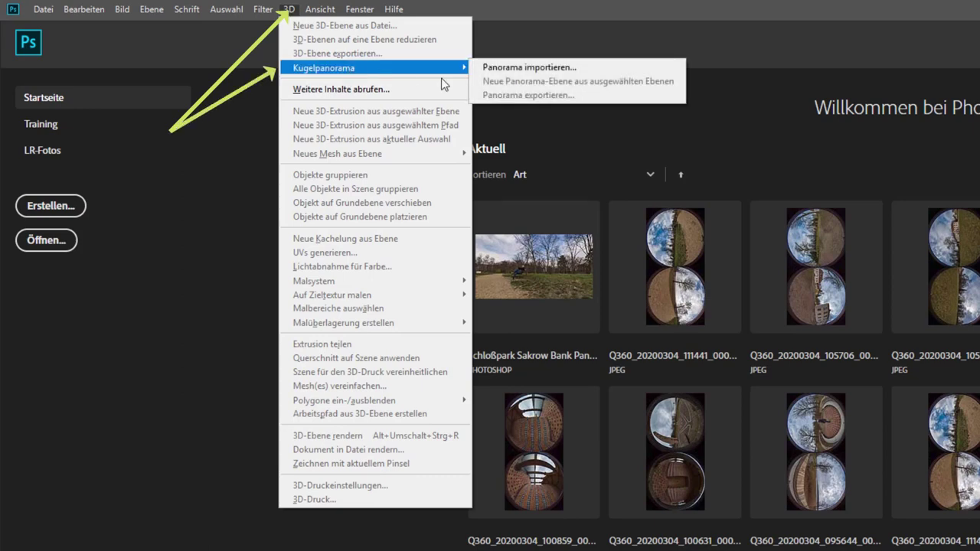
click(574, 68)
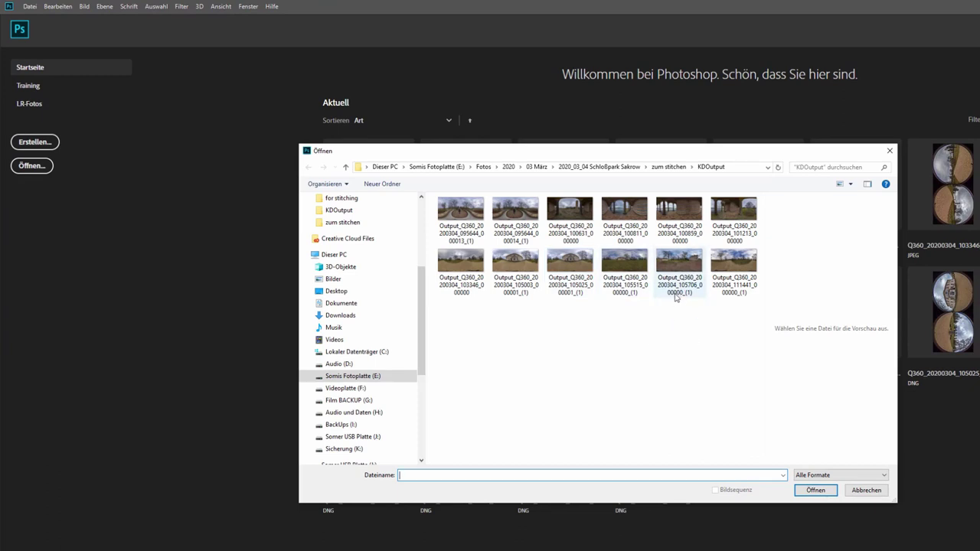
mouse_move(678, 265)
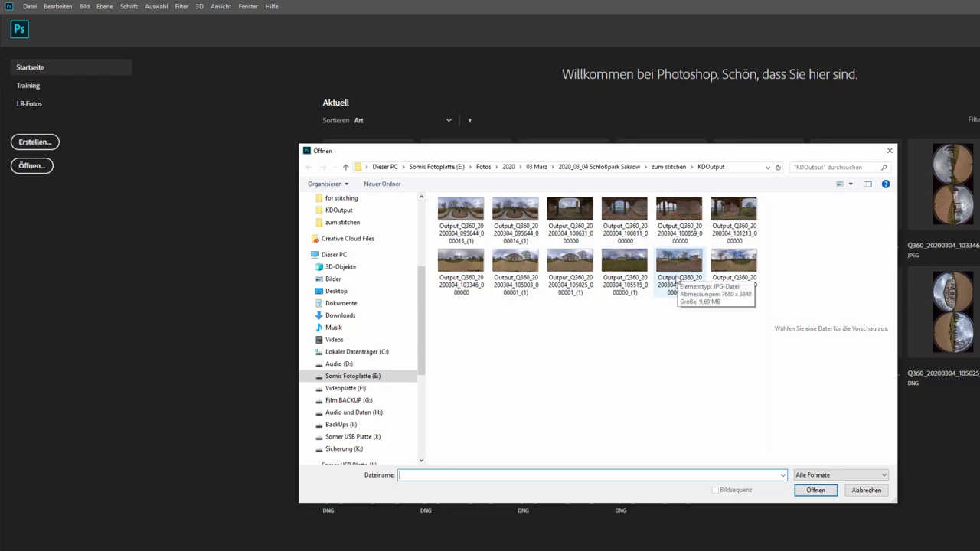
click(677, 281)
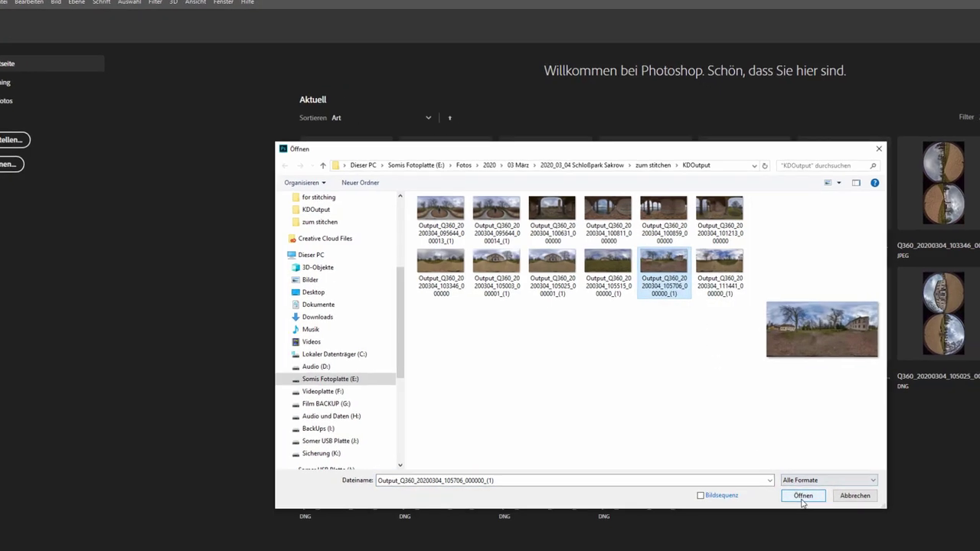
click(802, 497)
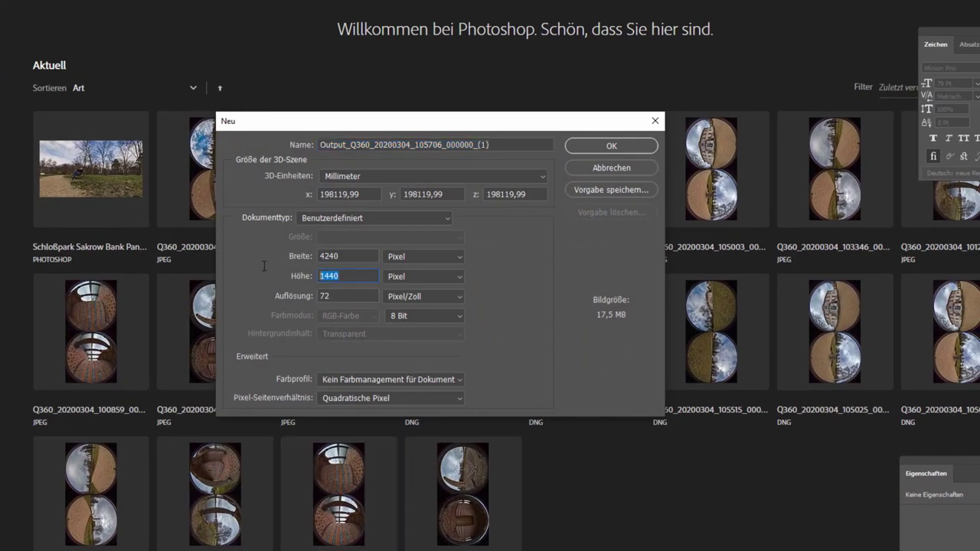
text(2000)
key(Tab)
key(Return)
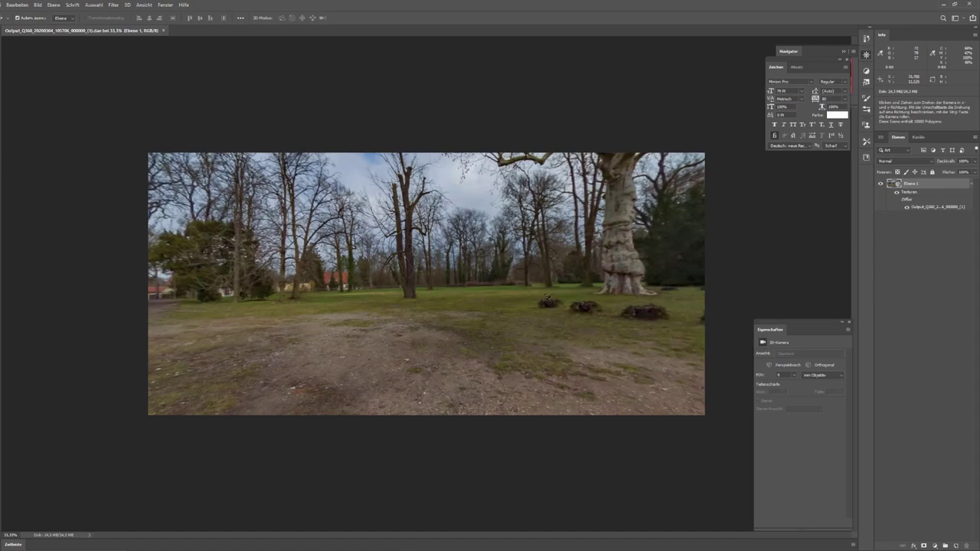
- Rotate the 3D view, then open Ebene 1's Diffus texture as a separate flat document
mouse_move(548, 297)
mouse_down()
mouse_move(250, 299)
mouse_move(329, 293)
mouse_move(348, 360)
mouse_up()
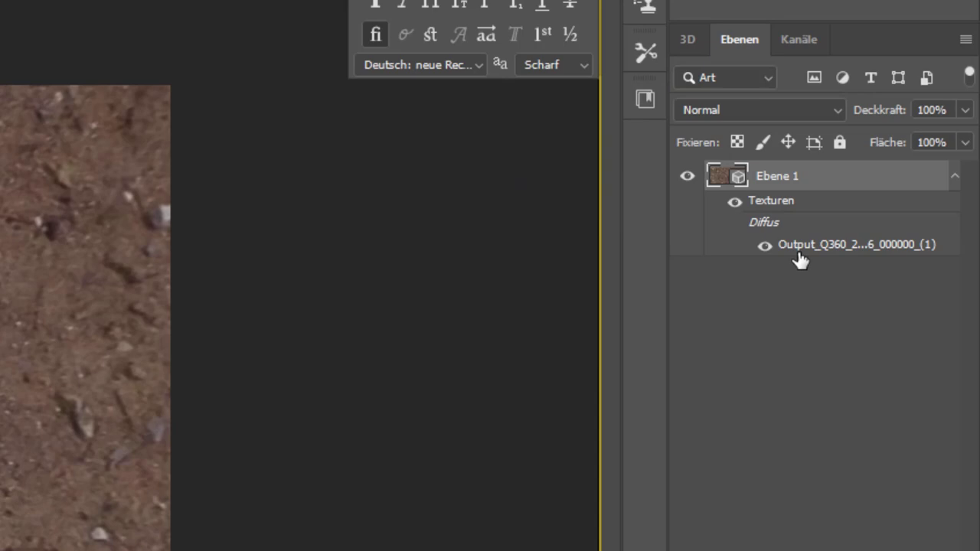
double_click(799, 257)
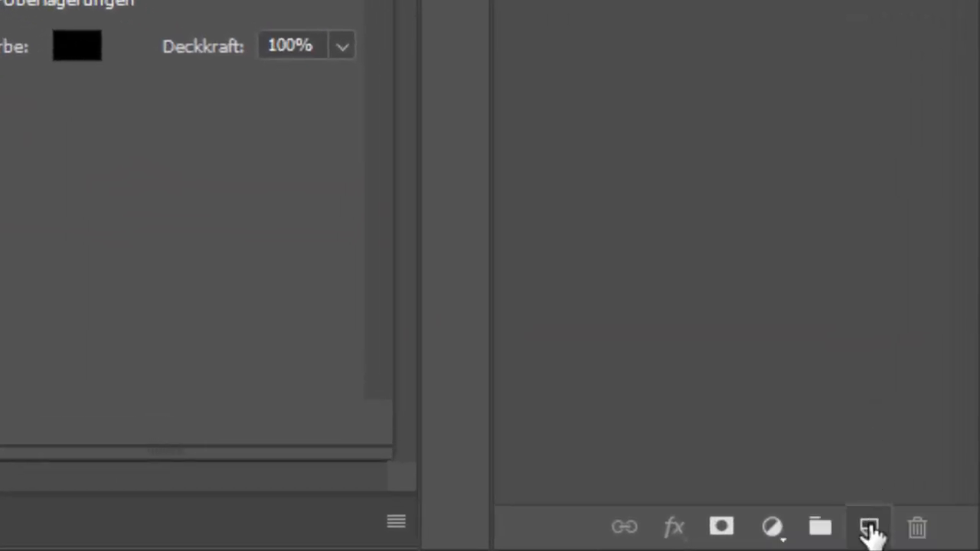
- Create a new empty layer and rename it 'Stativ'
click(869, 528)
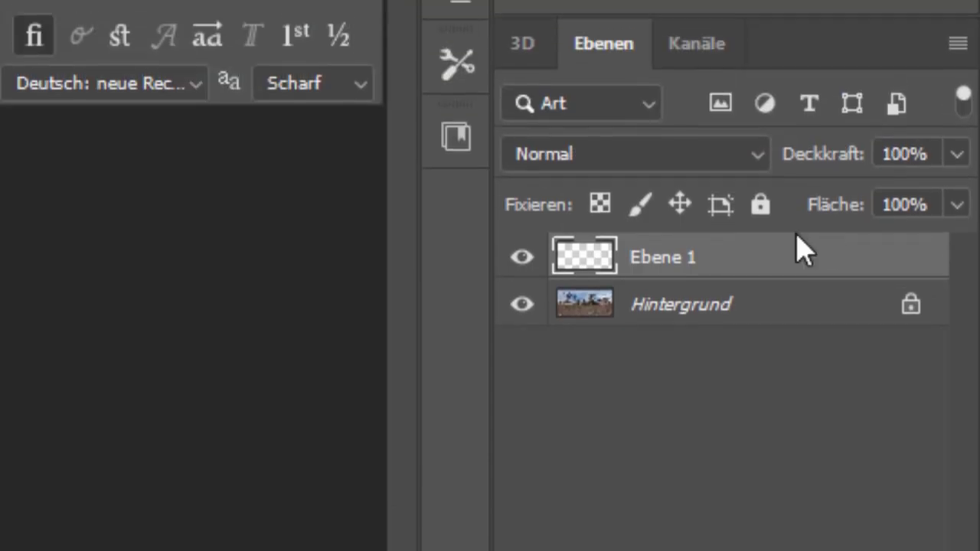
double_click(666, 261)
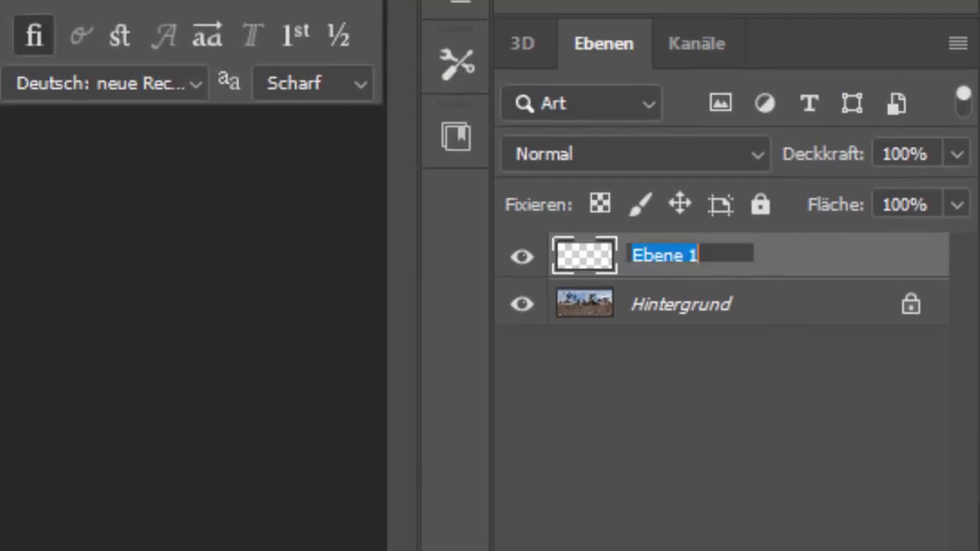
text(Stat)
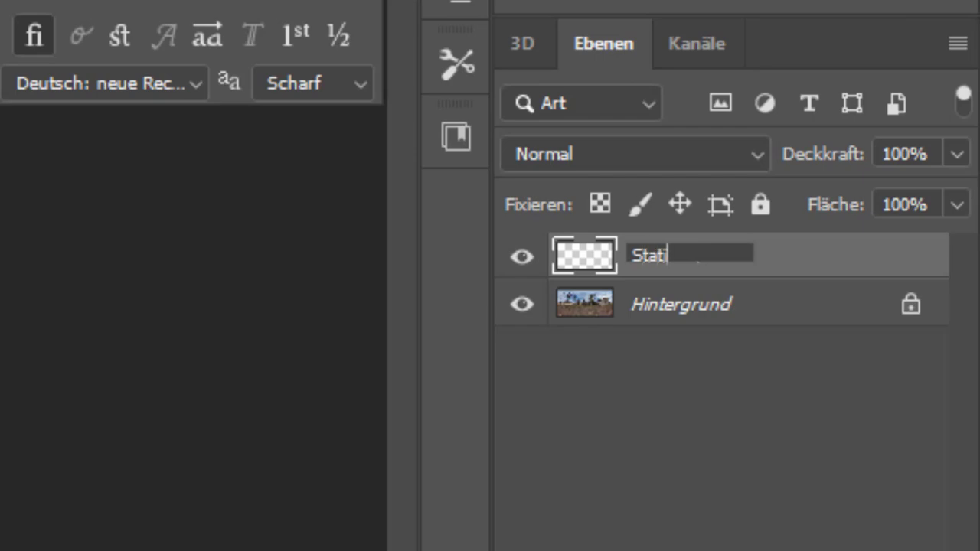
text(iv)
key(Return)
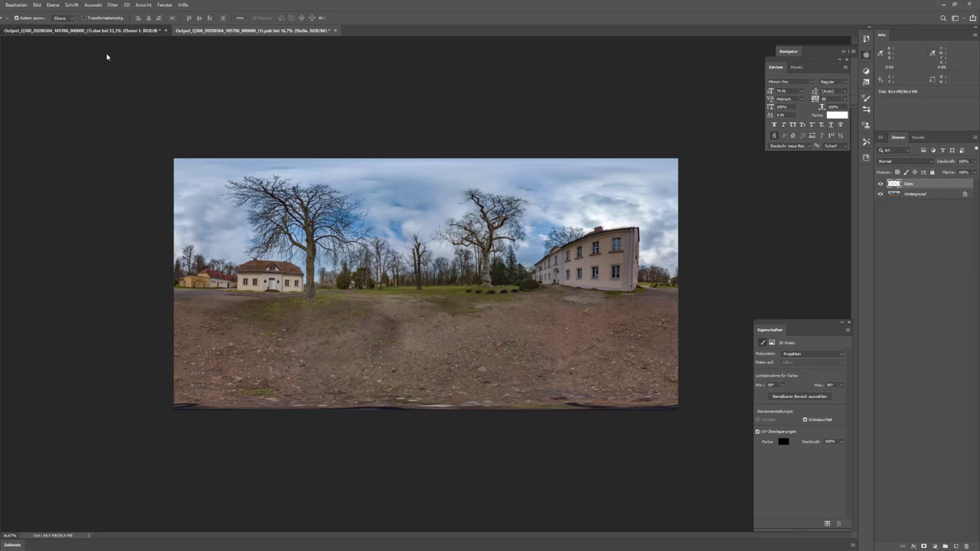
- Save the texture, then Clone Stamp clean dirt over the tripod on the ground
key(ctrl+s)
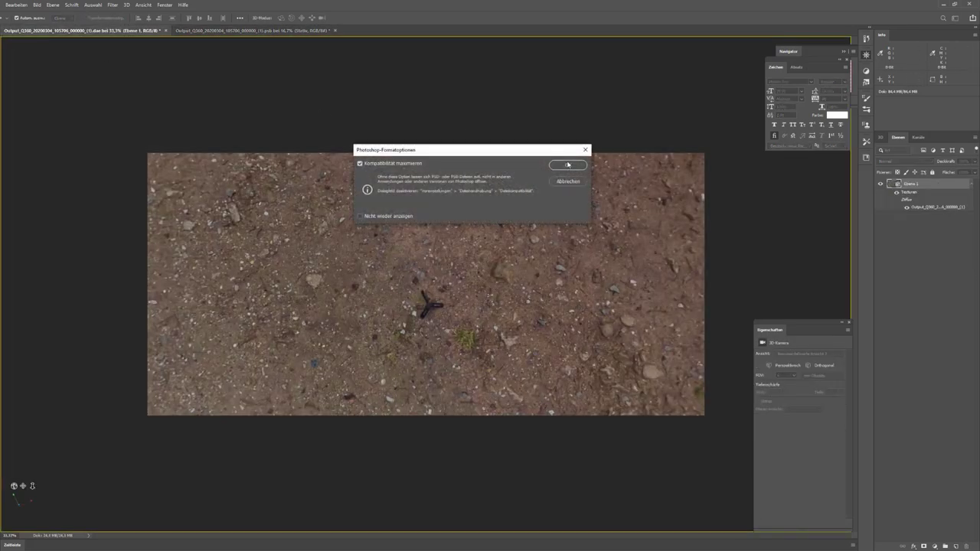
click(567, 164)
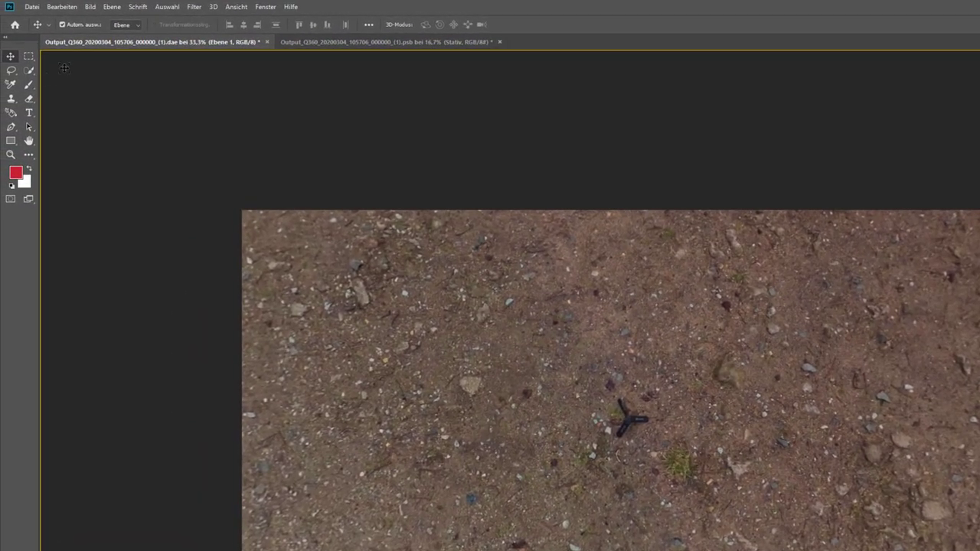
click(11, 99)
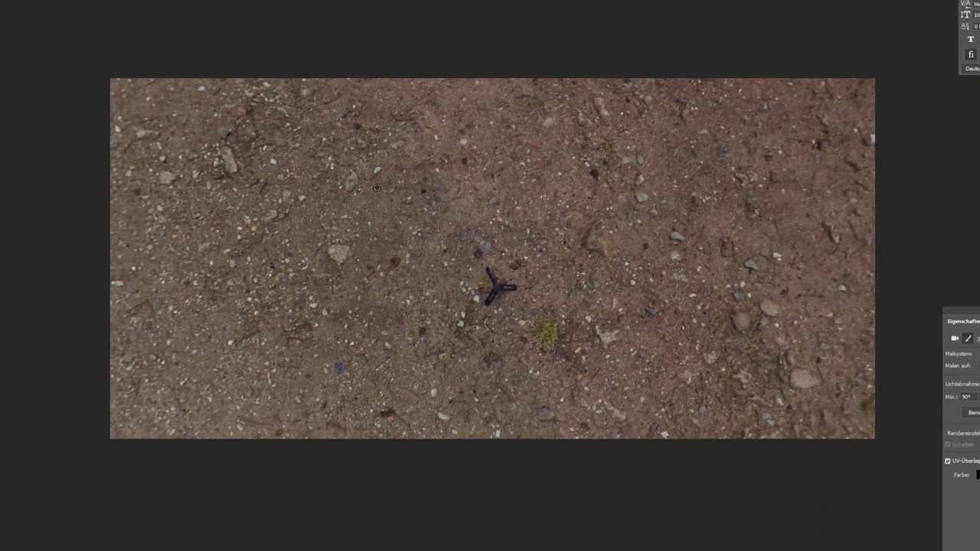
alt+click(377, 186)
mouse_move(485, 271)
mouse_down()
mouse_move(501, 290)
mouse_move(491, 304)
mouse_move(514, 301)
mouse_up()
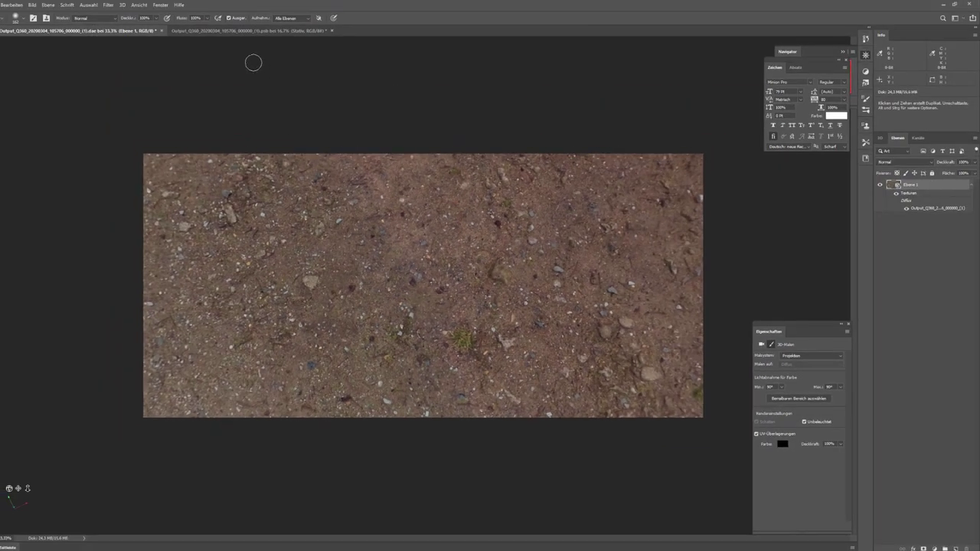
click(243, 31)
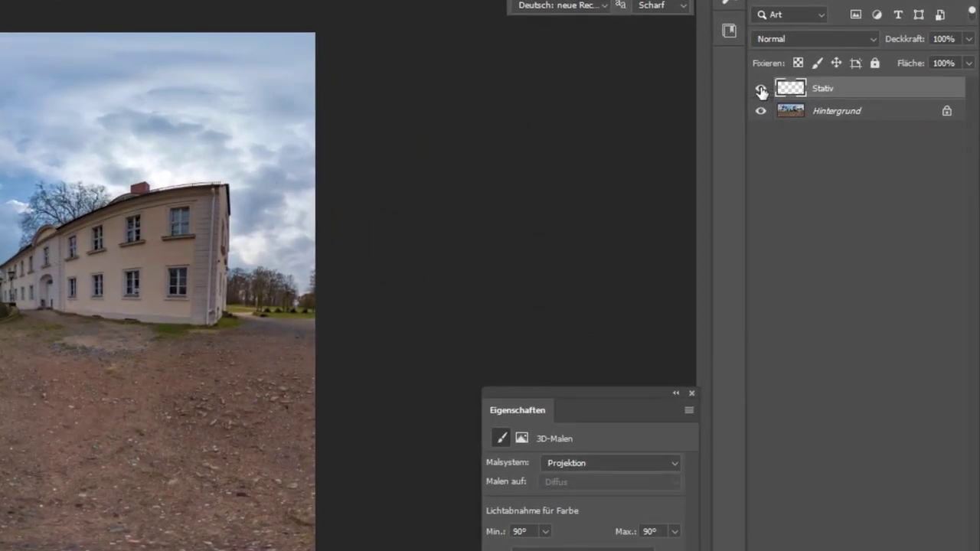
click(761, 91)
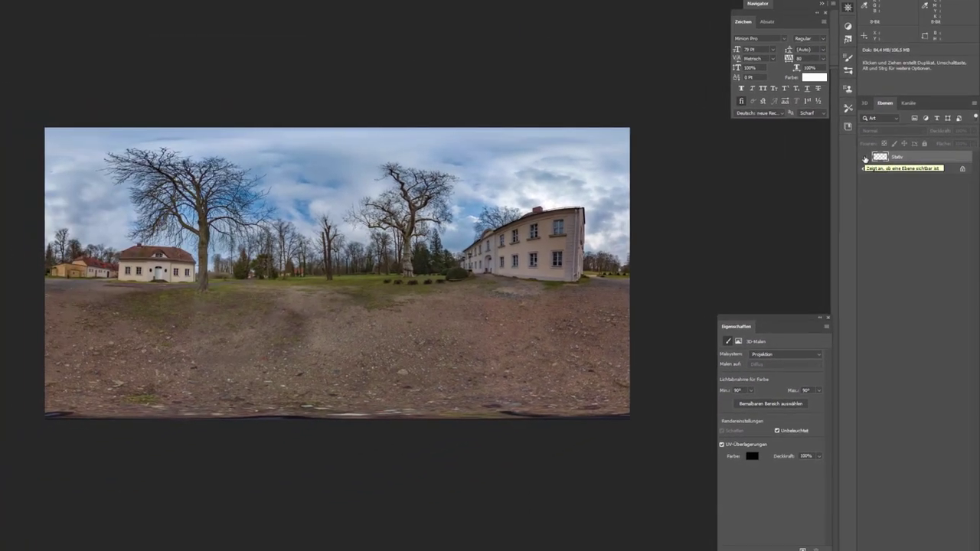
click(865, 158)
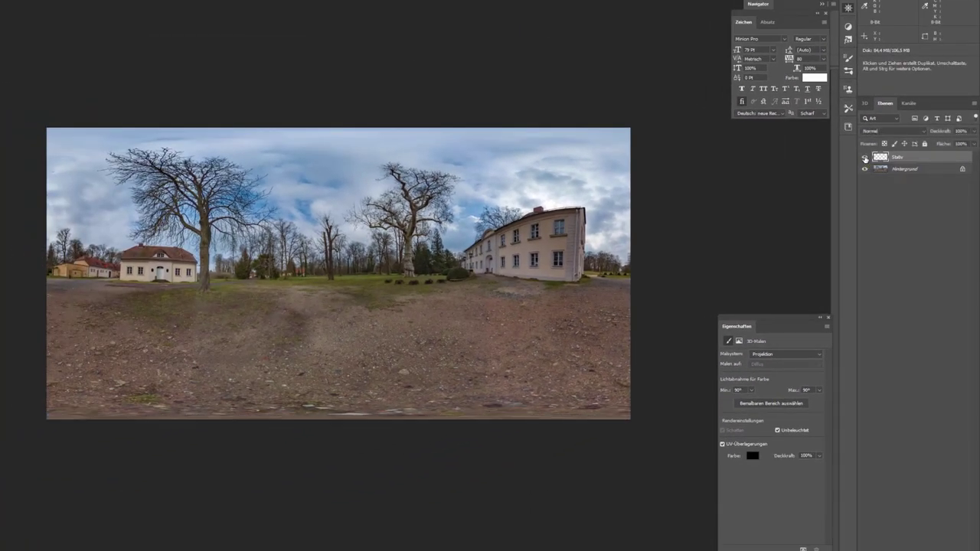
click(865, 158)
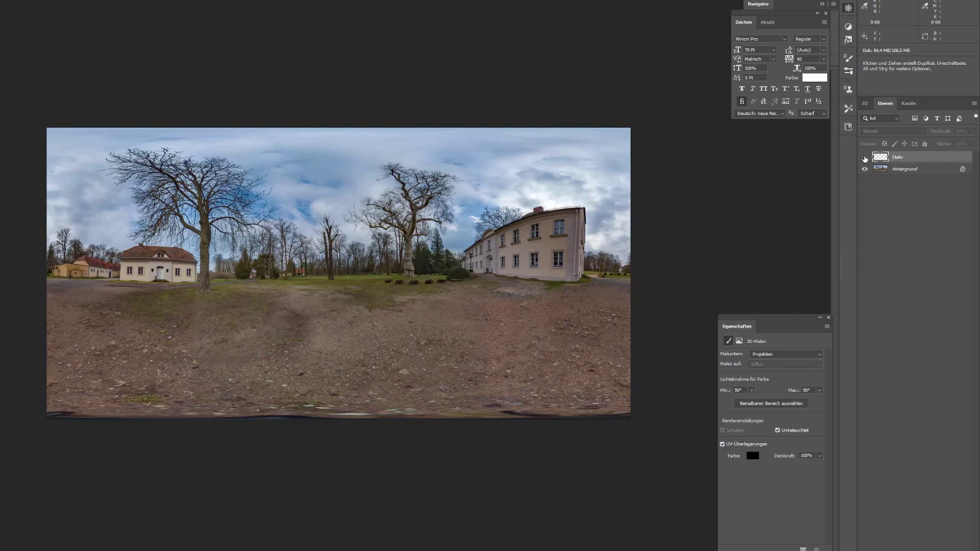
click(865, 158)
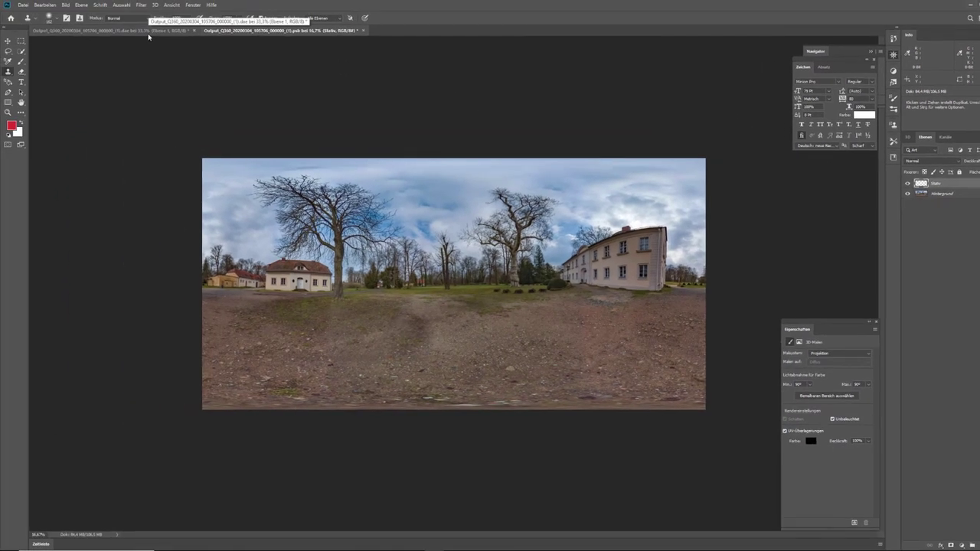
click(148, 33)
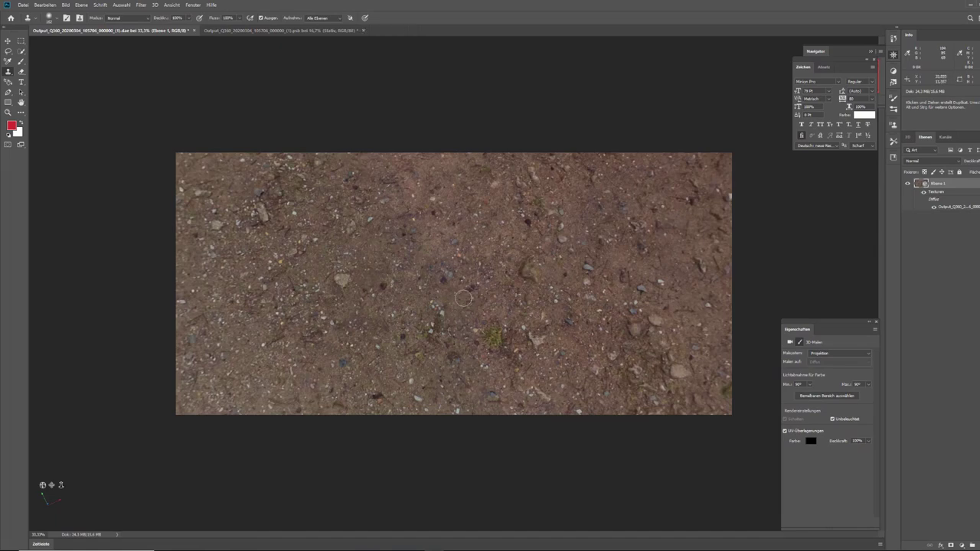
- Tilt the 3D view over the ground, then compare the .dae and .psb documents, ending on .psb
key(v)
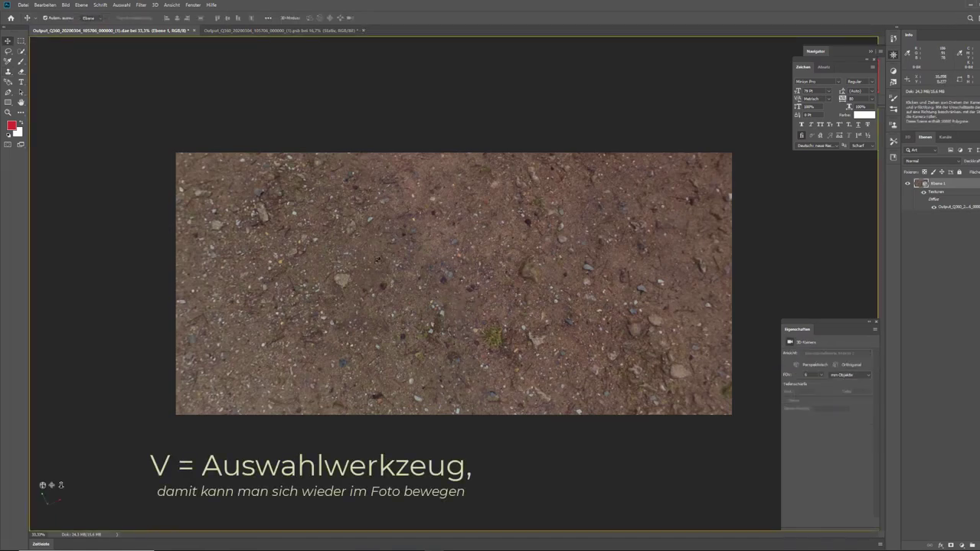
drag(421, 260, 428, 222)
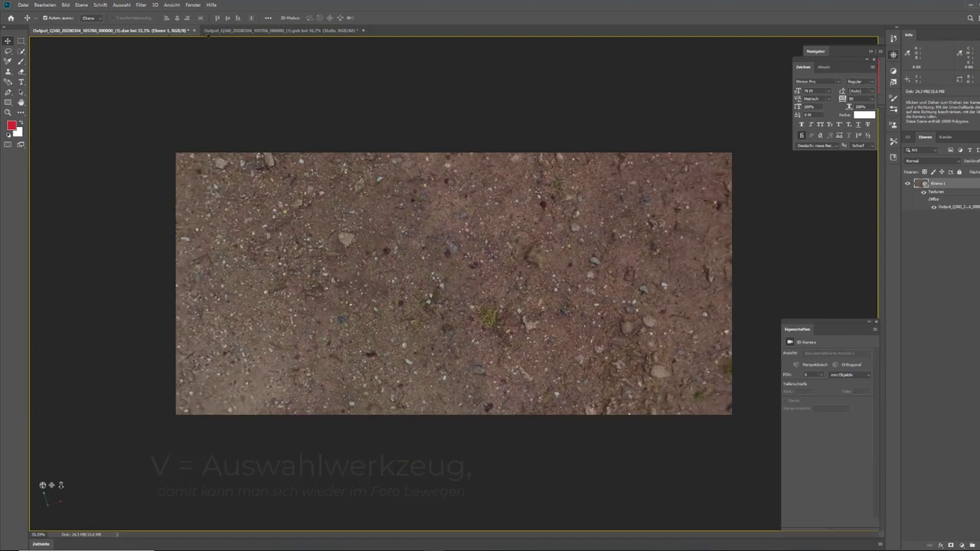
click(229, 32)
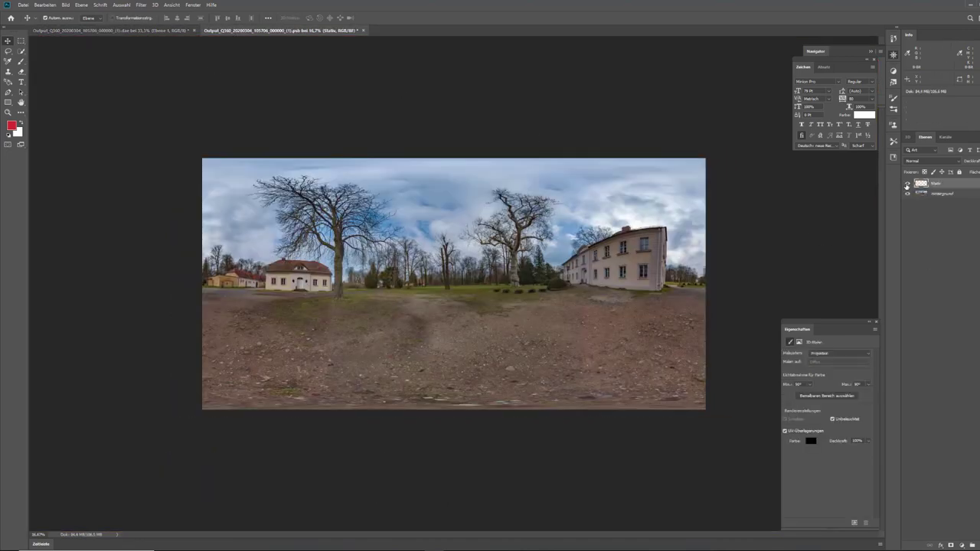
click(115, 30)
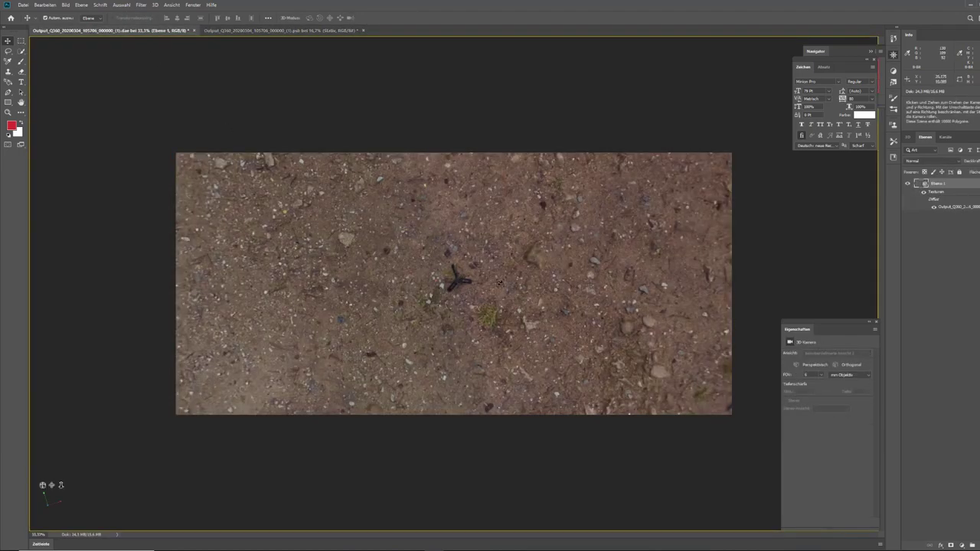
click(309, 31)
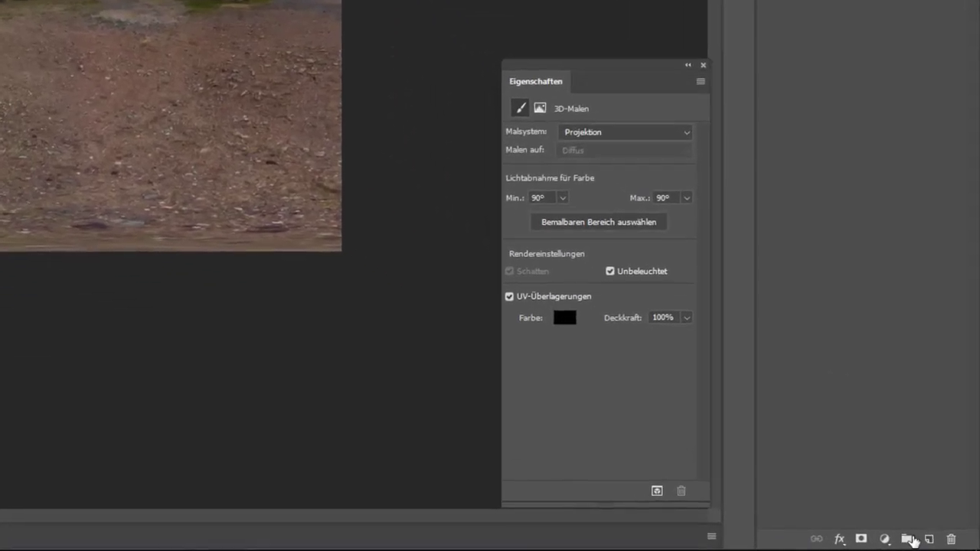
- Add an empty layer to the flat panorama, then tilt the 3D scene up toward trees and sky
click(963, 543)
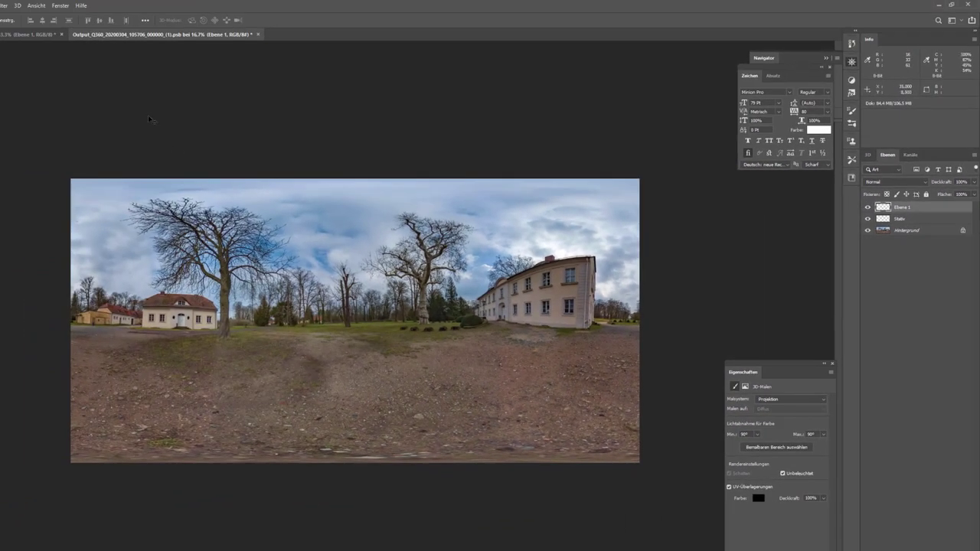
key(ctrl+Tab)
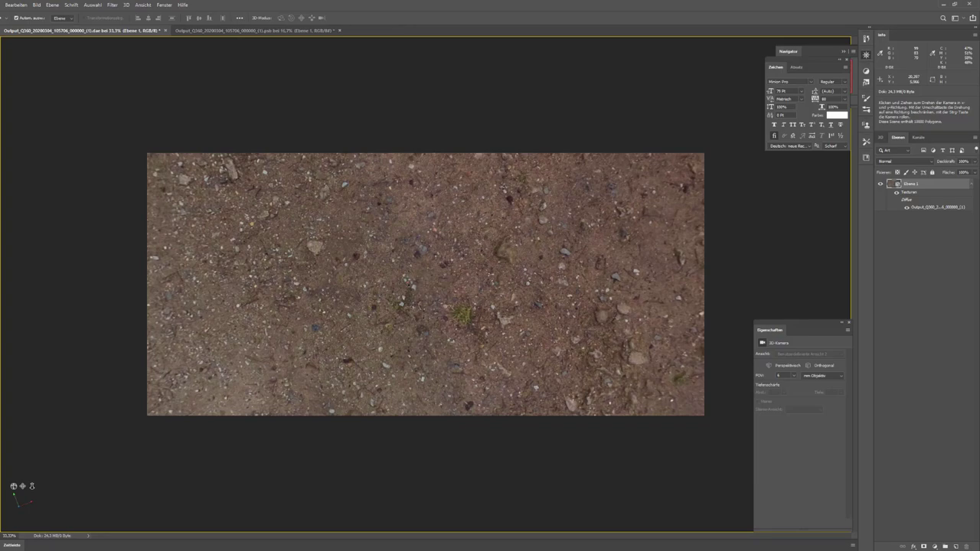
mouse_move(425, 344)
mouse_down()
mouse_move(426, 283)
mouse_move(307, 306)
mouse_up()
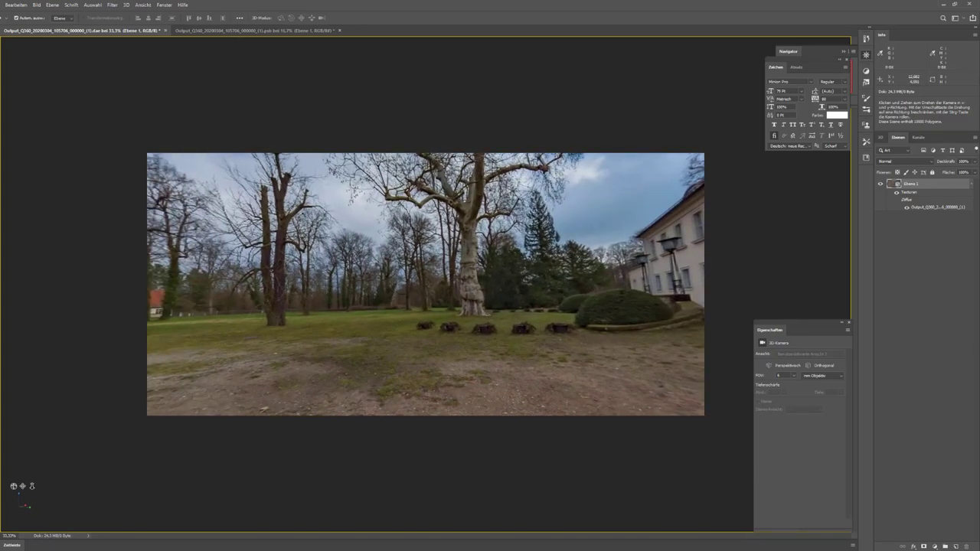
drag(290, 293, 302, 287)
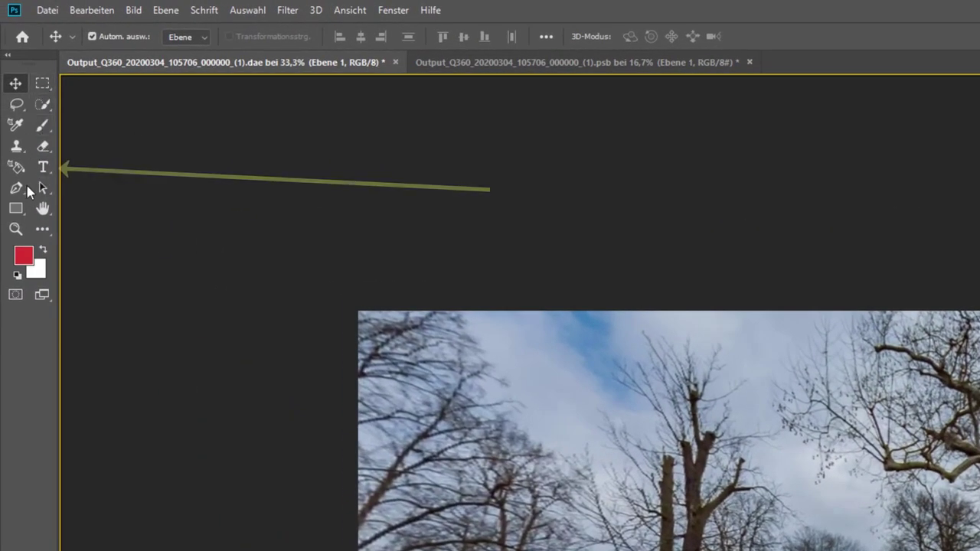
- Type the label 'Schloßpark Sakrow' and drag it onto the lawn below the trees
click(44, 167)
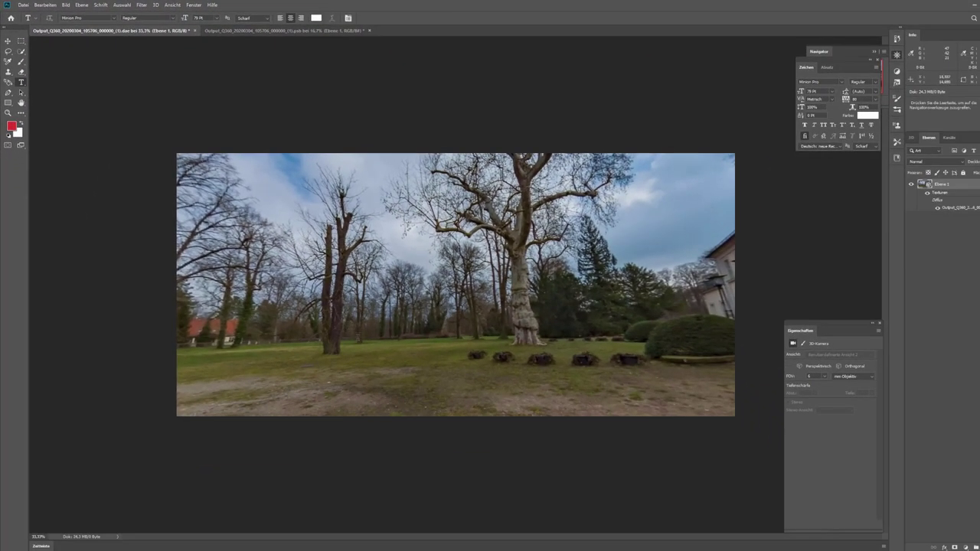
click(315, 340)
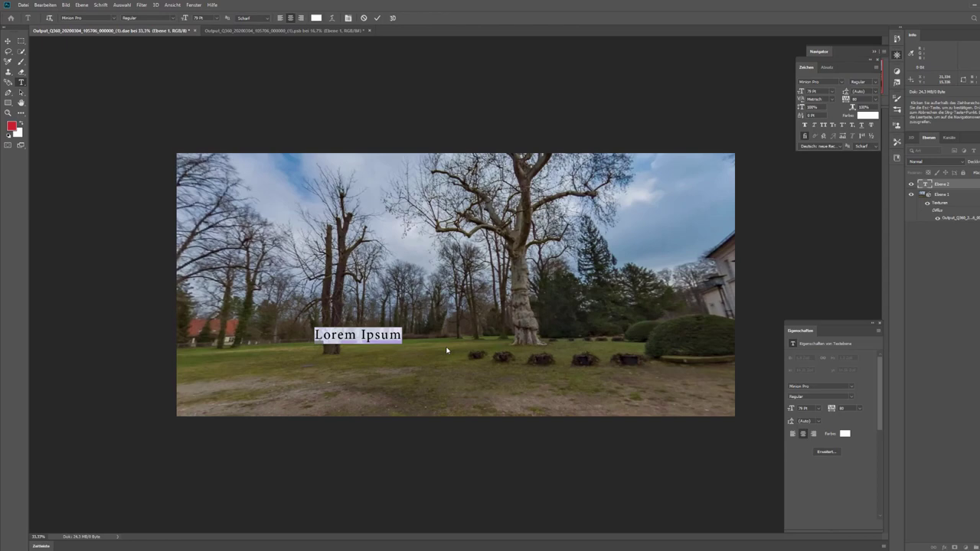
text(S)
text(ch)
text(l)
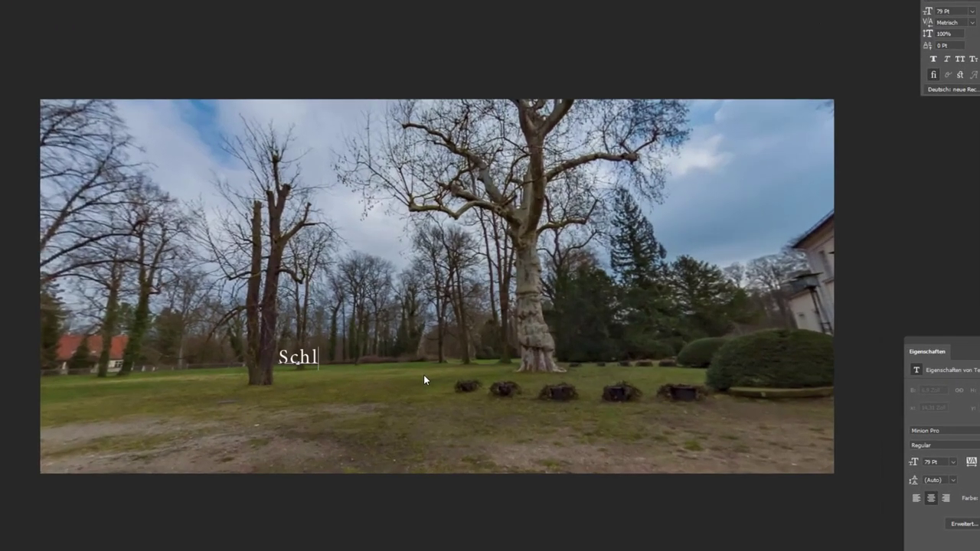
text(oßpa)
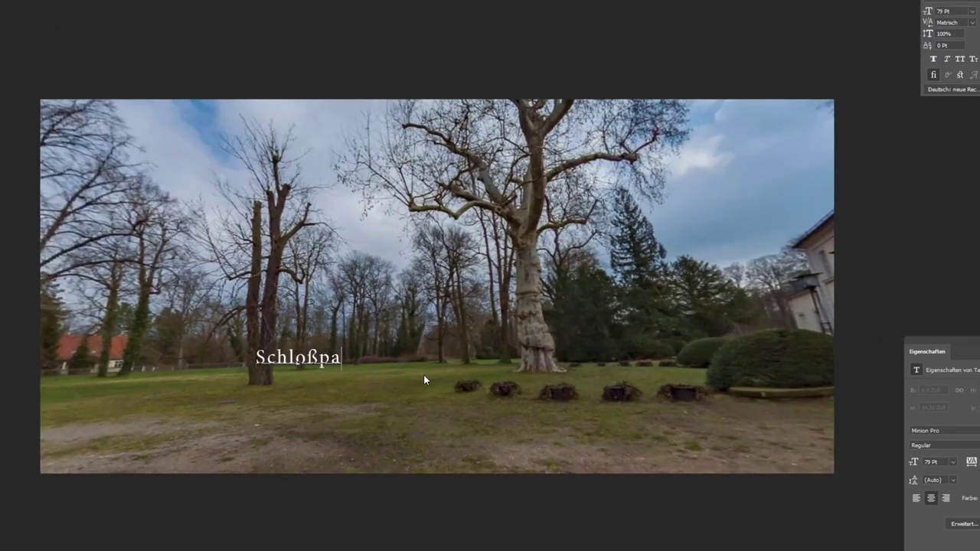
text(rk Sa)
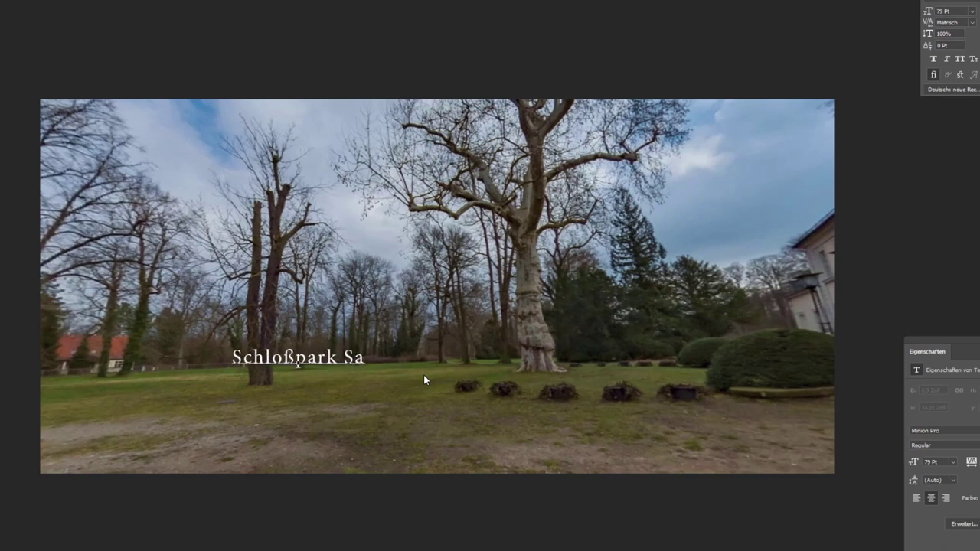
text(krow)
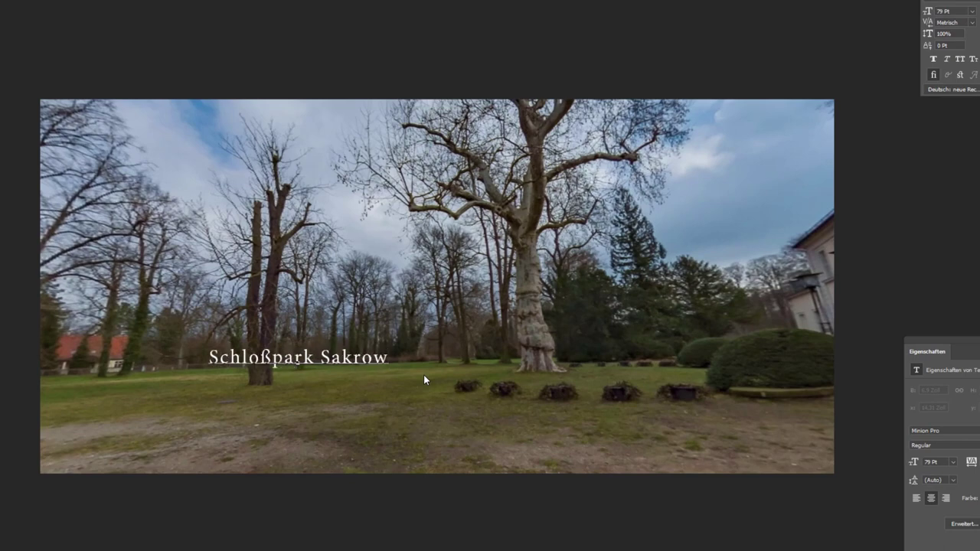
drag(332, 391, 397, 395)
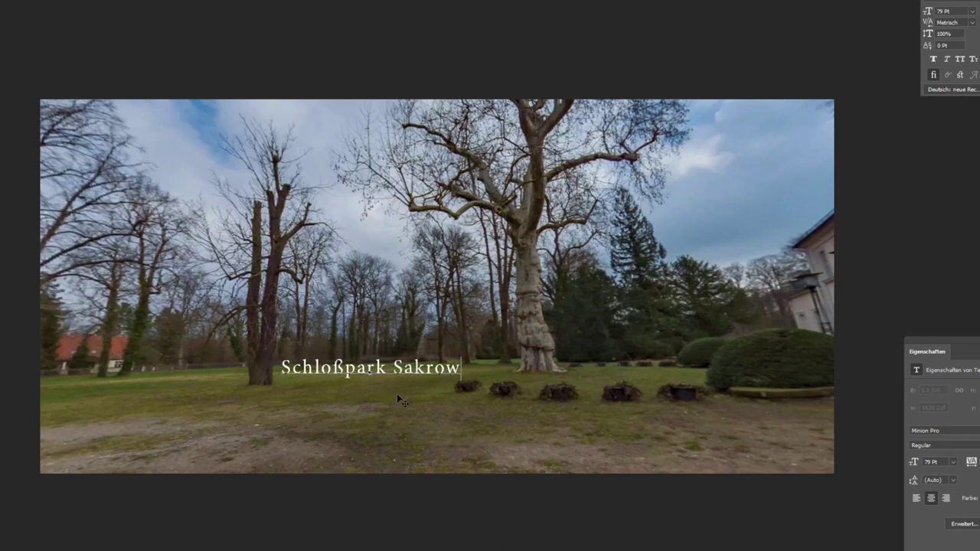
drag(398, 398, 398, 401)
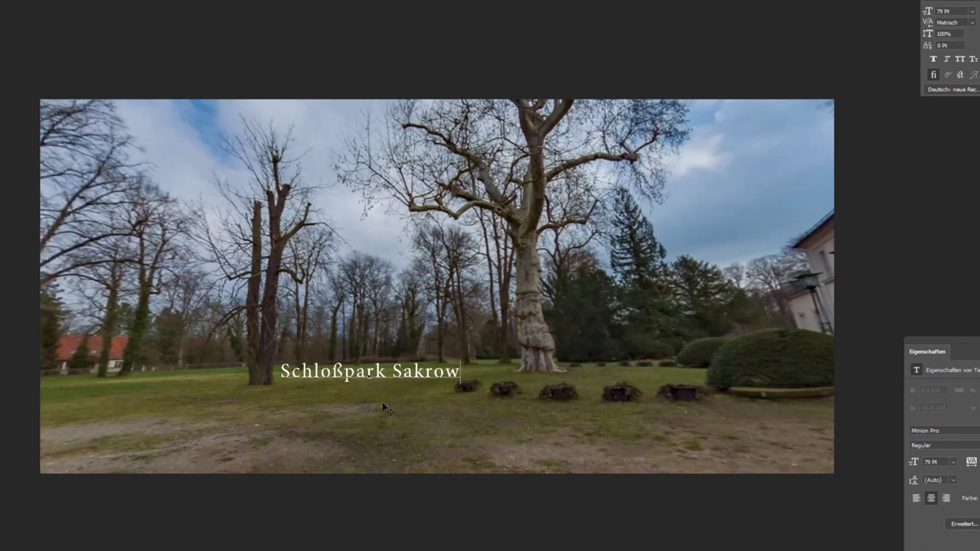
key(ctrl+Return)
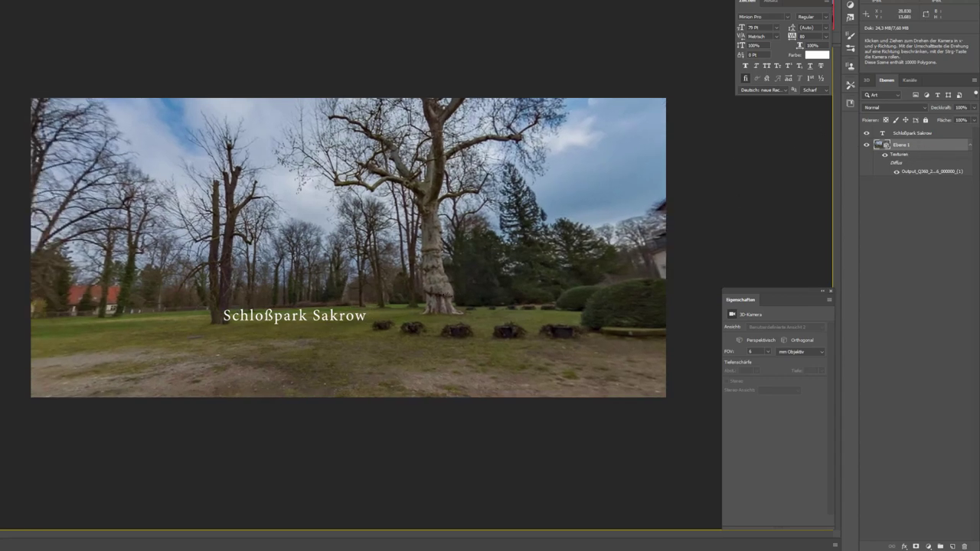
mouse_move(448, 293)
mouse_down()
mouse_move(460, 300)
mouse_move(475, 368)
mouse_up()
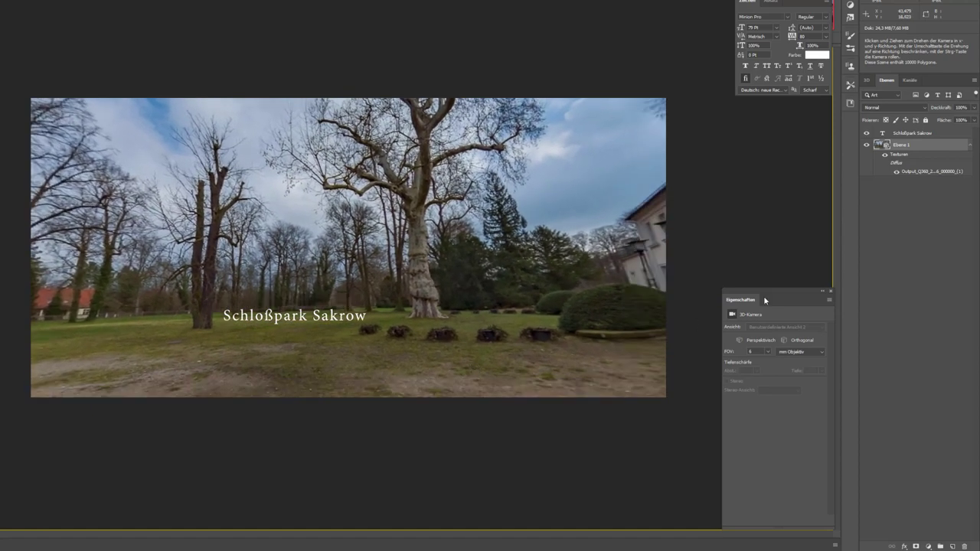
click(918, 133)
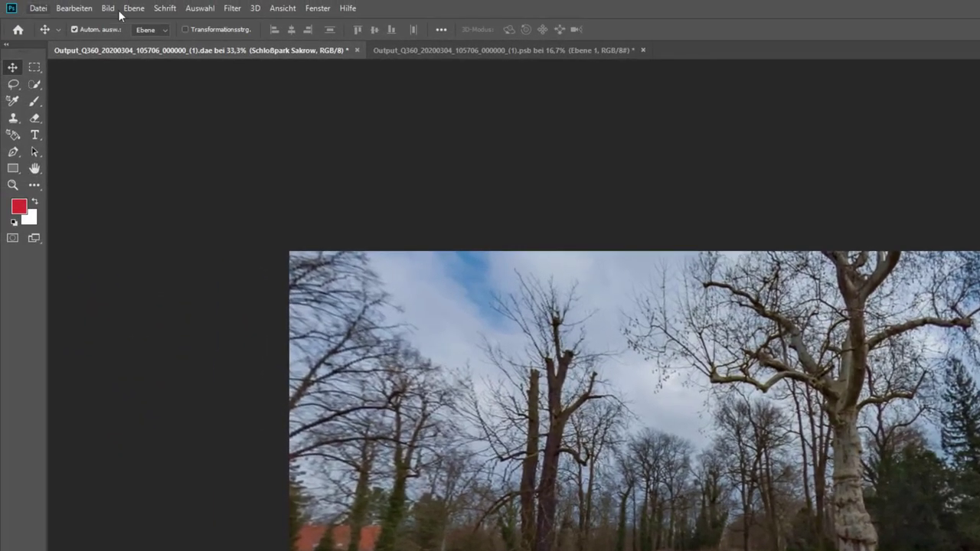
- Merge the Schloßpark Sakrow text layer down with Ebene > Mit darunter liegender auf eine Ebene reduzieren
click(141, 11)
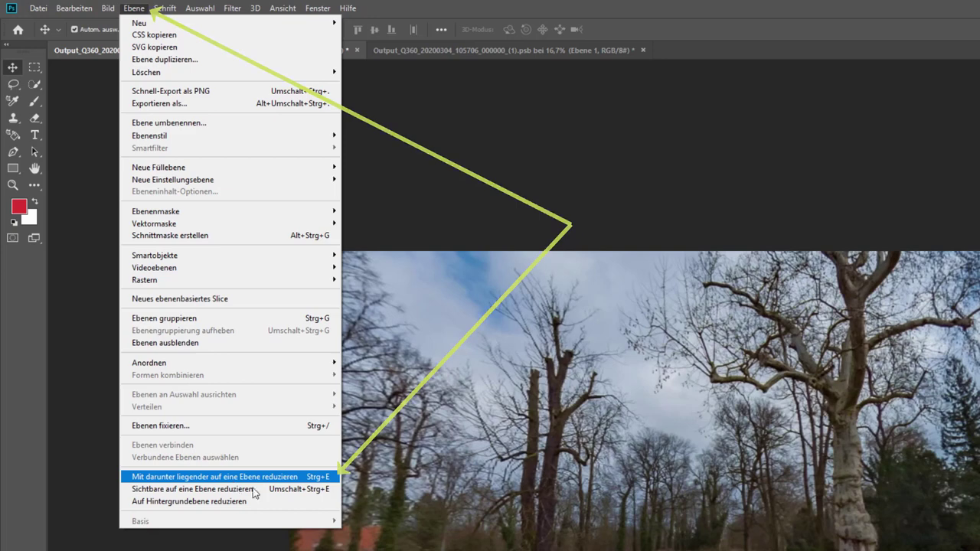
click(317, 475)
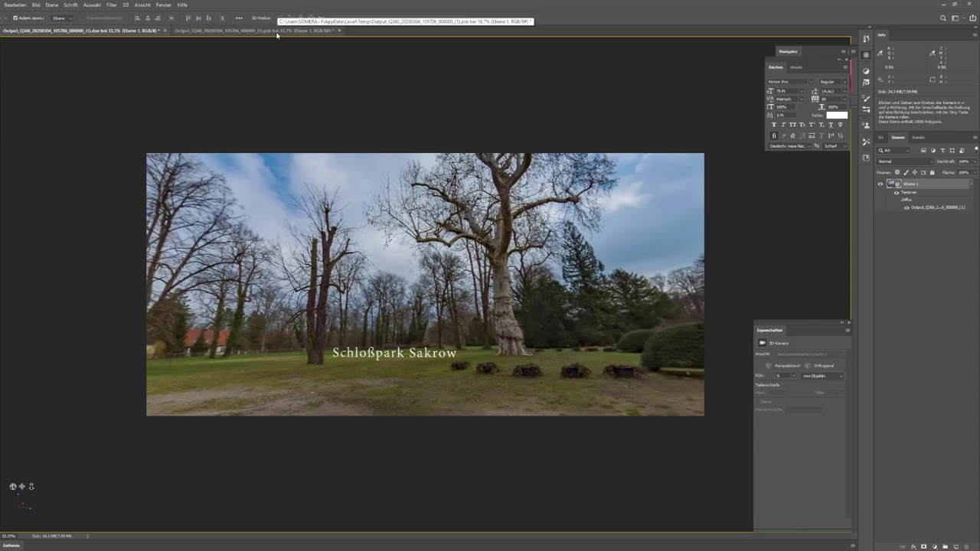
- View the .psb panorama at 33.3% and toggle Ebene 1 off and on to check the label
click(277, 32)
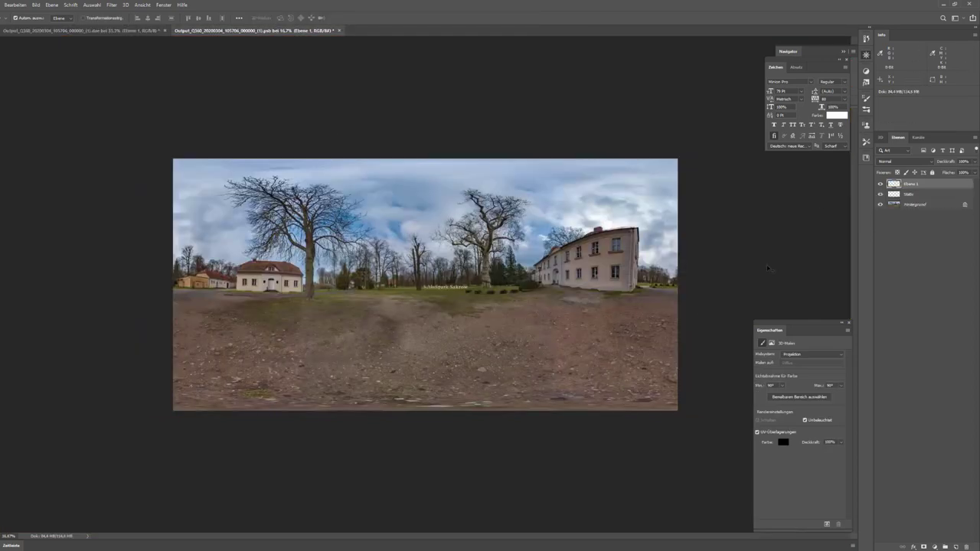
key(ctrl+plus)
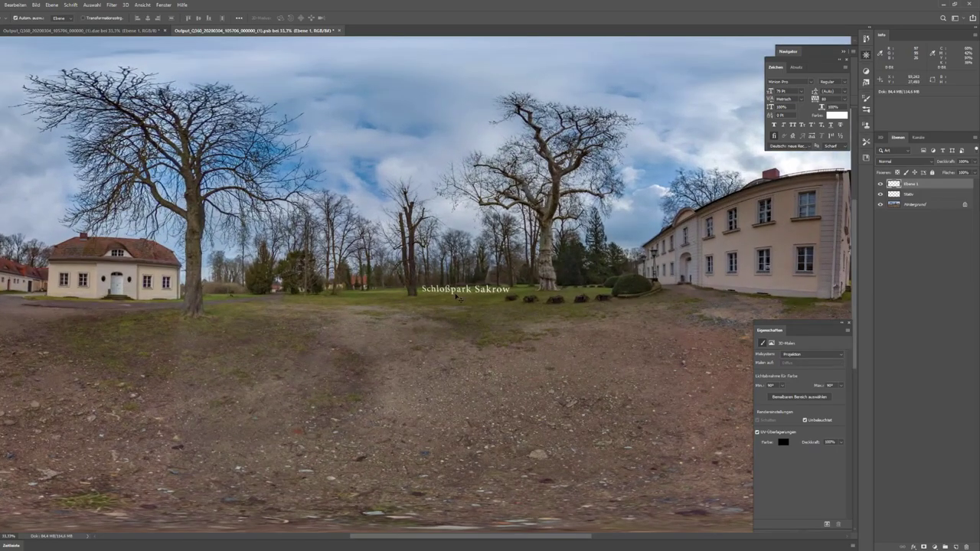
click(879, 185)
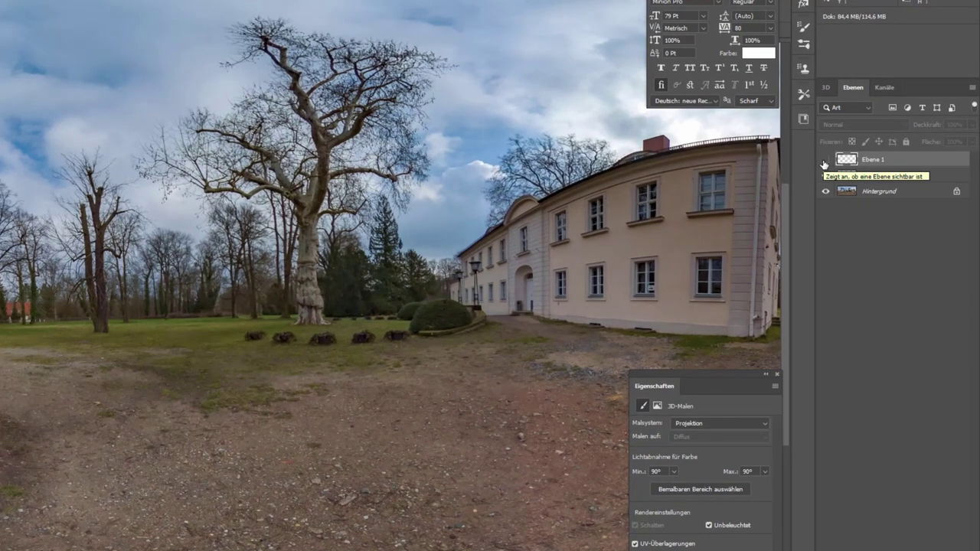
click(825, 160)
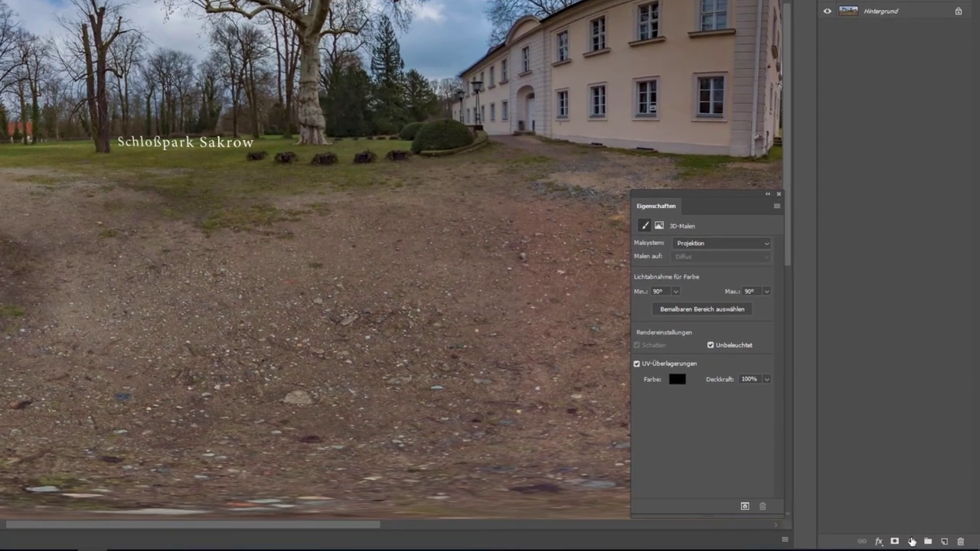
- Add a Levels adjustment below Ebene 1 with midtones at 1,79, then show the 3D sphere document
click(913, 542)
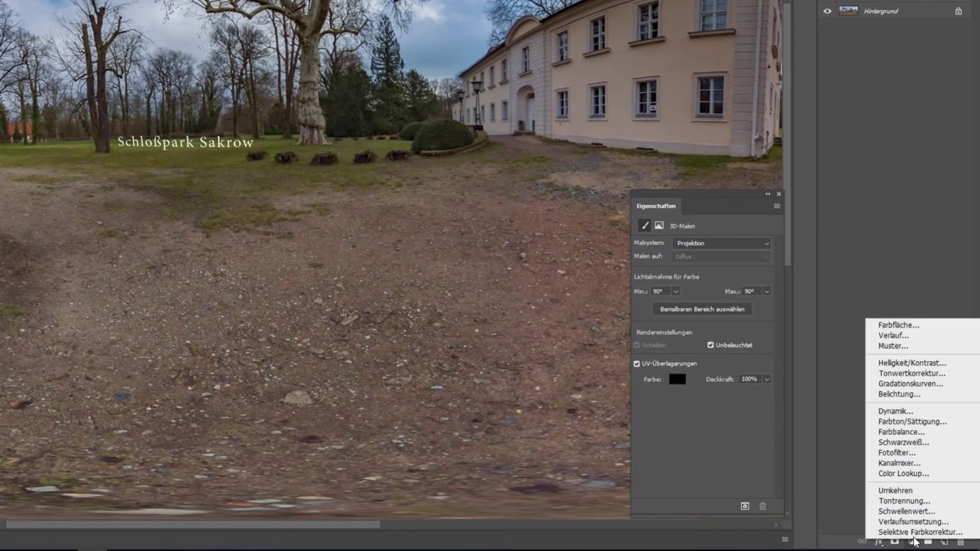
click(911, 374)
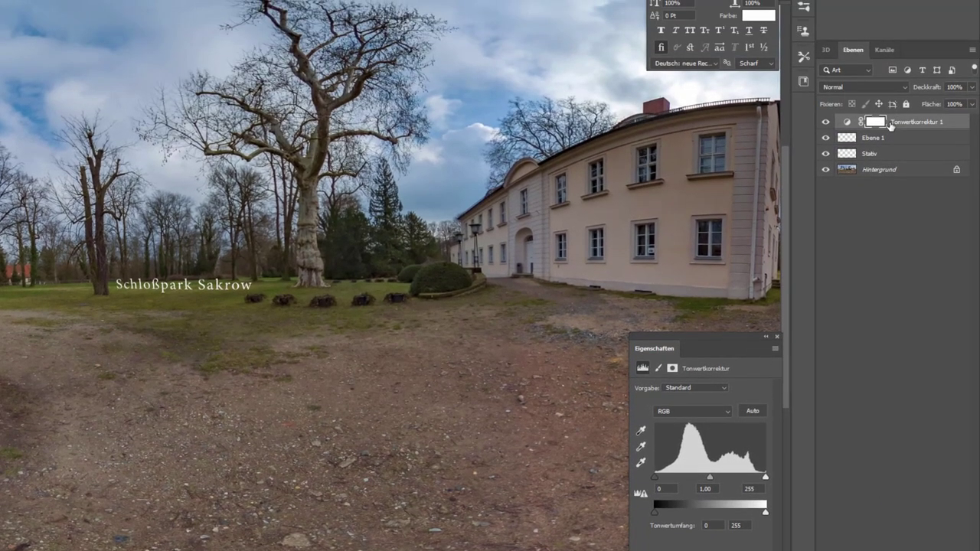
drag(890, 128, 894, 140)
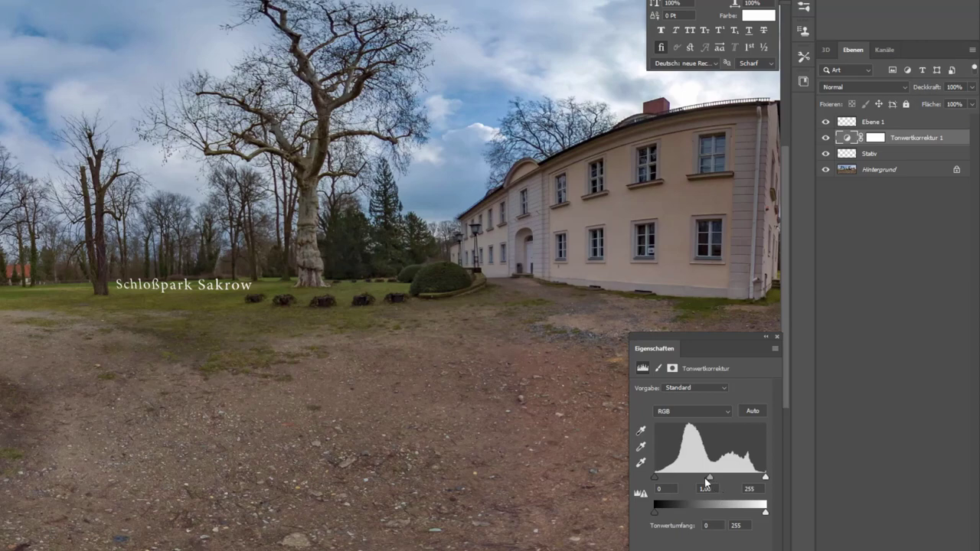
drag(706, 476, 687, 477)
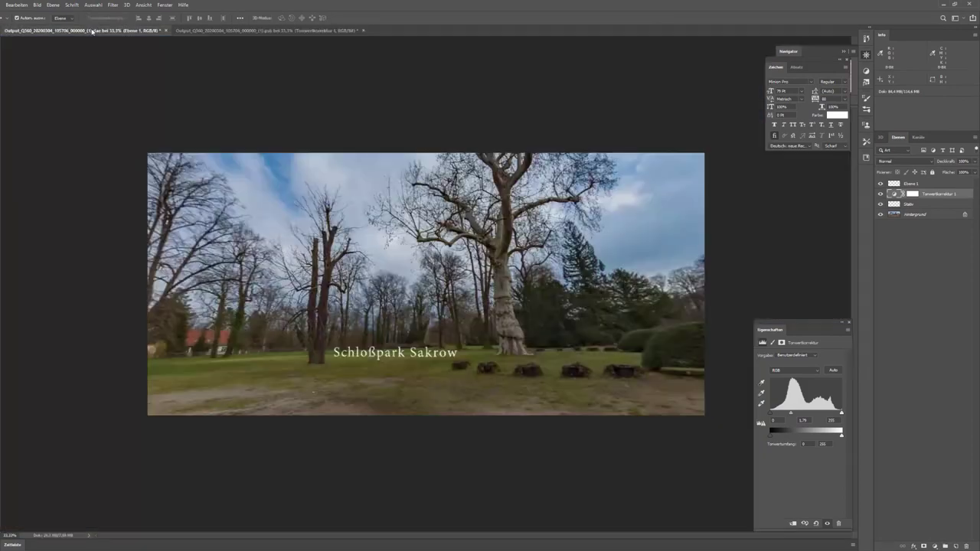
click(92, 32)
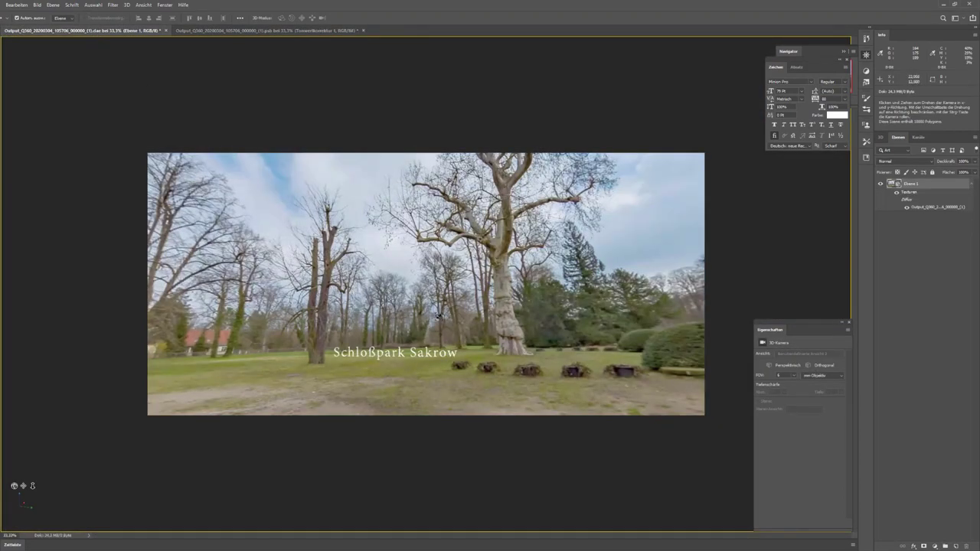
- On the flat panorama, toggle Tonwertkorrektur 1 off, on and off to compare, then select Ebene 1
drag(465, 305, 367, 310)
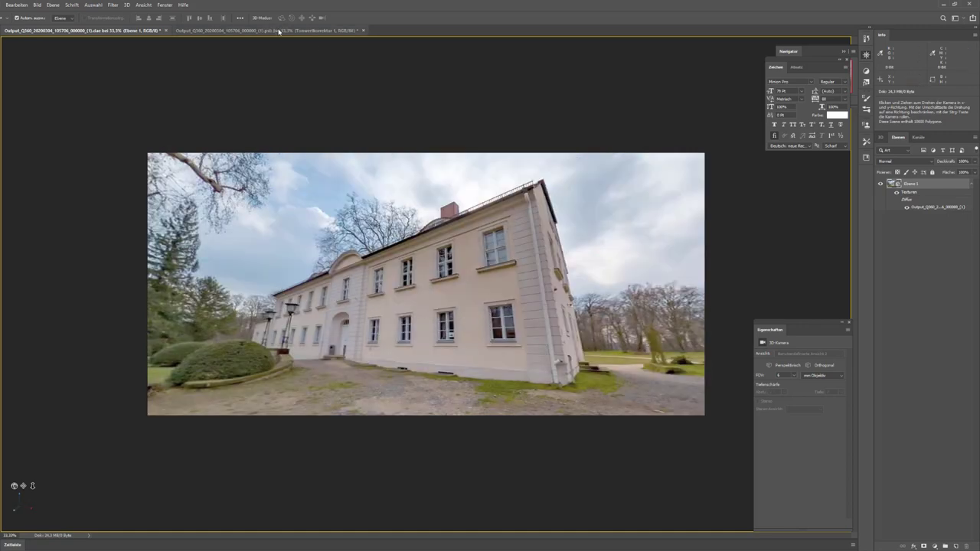
click(327, 31)
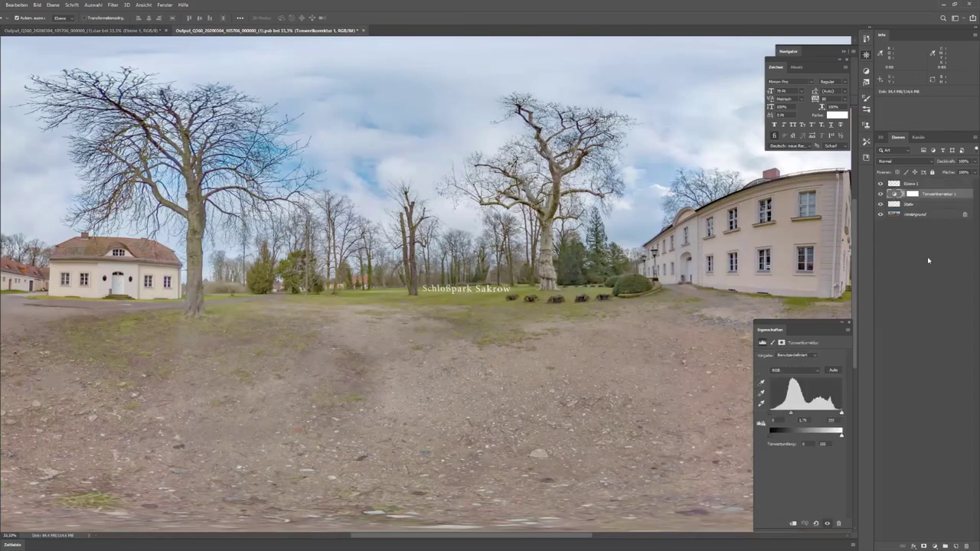
click(881, 194)
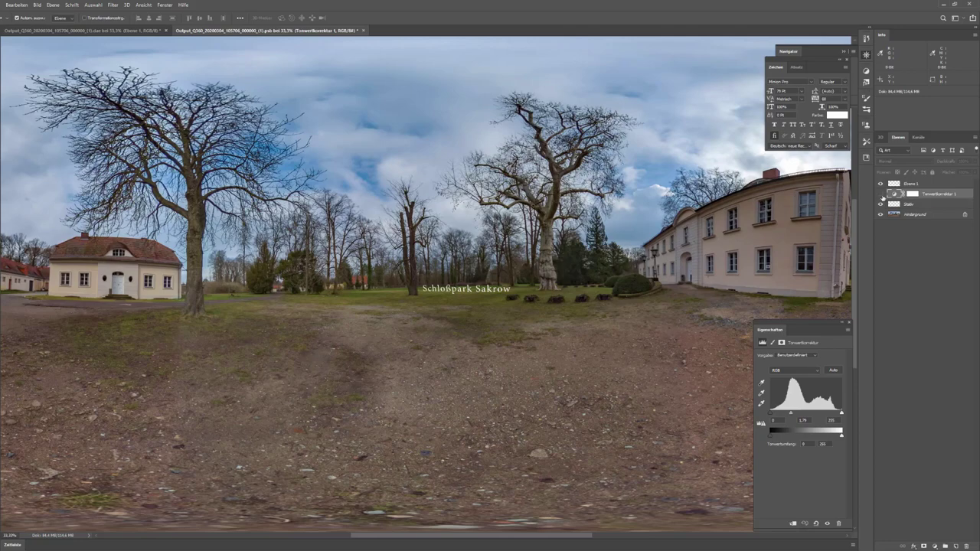
click(880, 194)
click(880, 194)
click(913, 185)
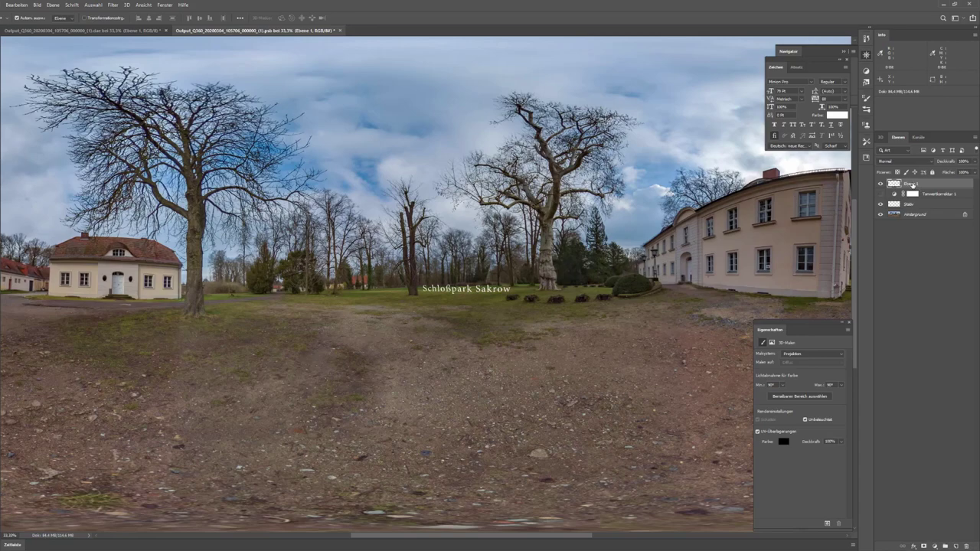
- Rename layer Ebene 1 to Txt
double_click(912, 185)
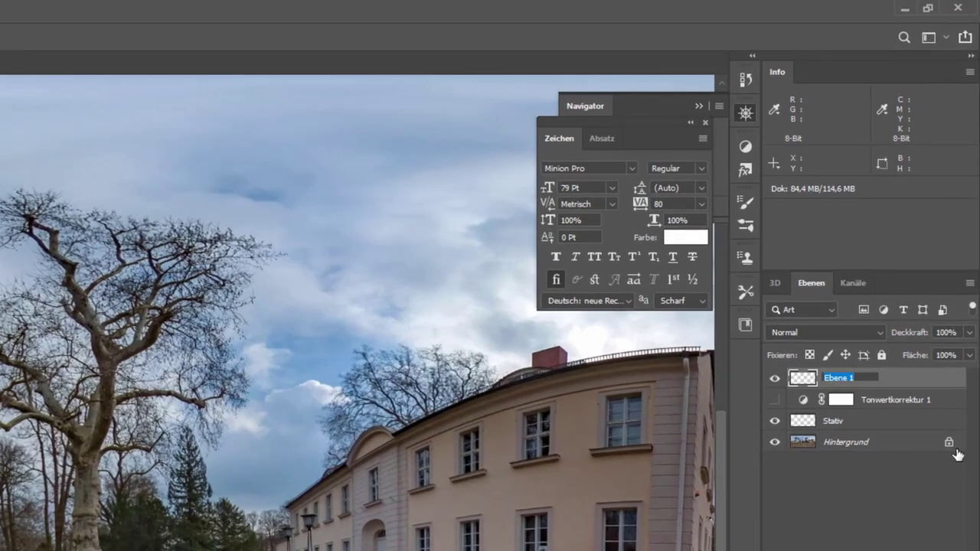
text(Txt)
key(Return)
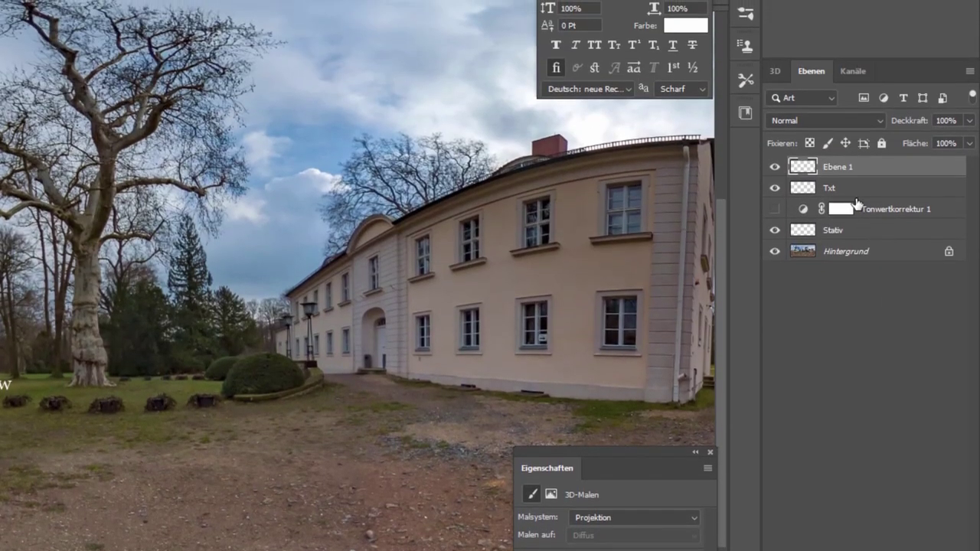
- Name the new empty layer Pinsel and return to the 3D panorama document
double_click(872, 167)
text(Pinsel)
key(Return)
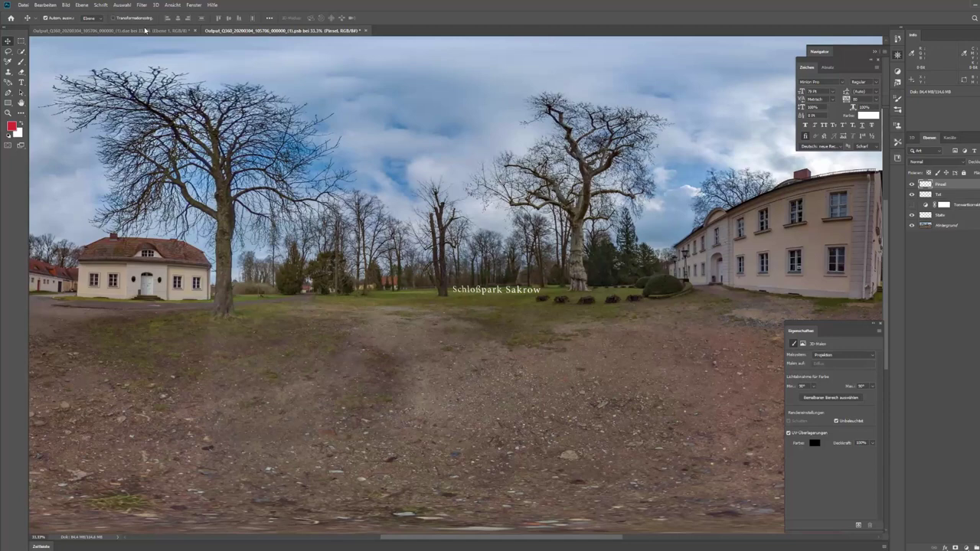
click(145, 30)
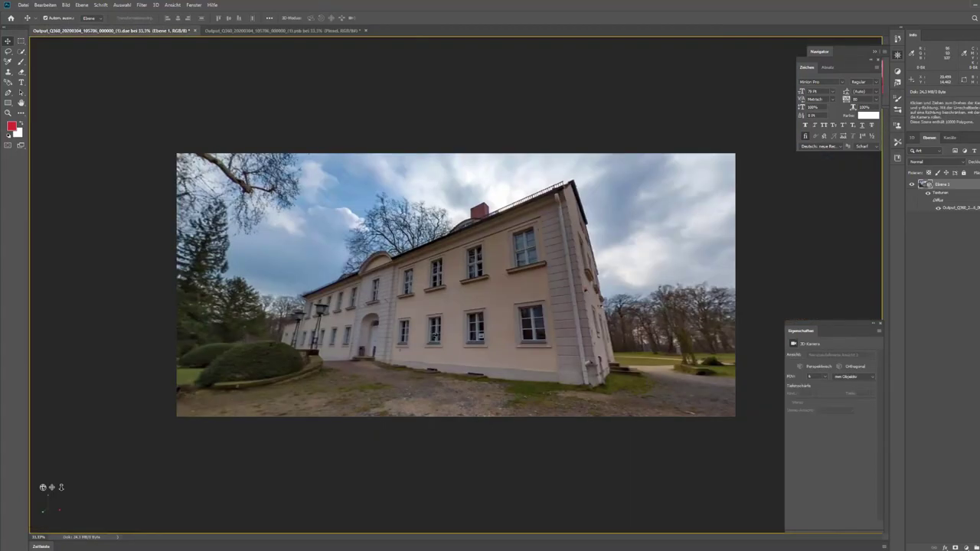
- Brush a red stroke along the palace's base in the 3D view, then check it on the flat panorama
key(b)
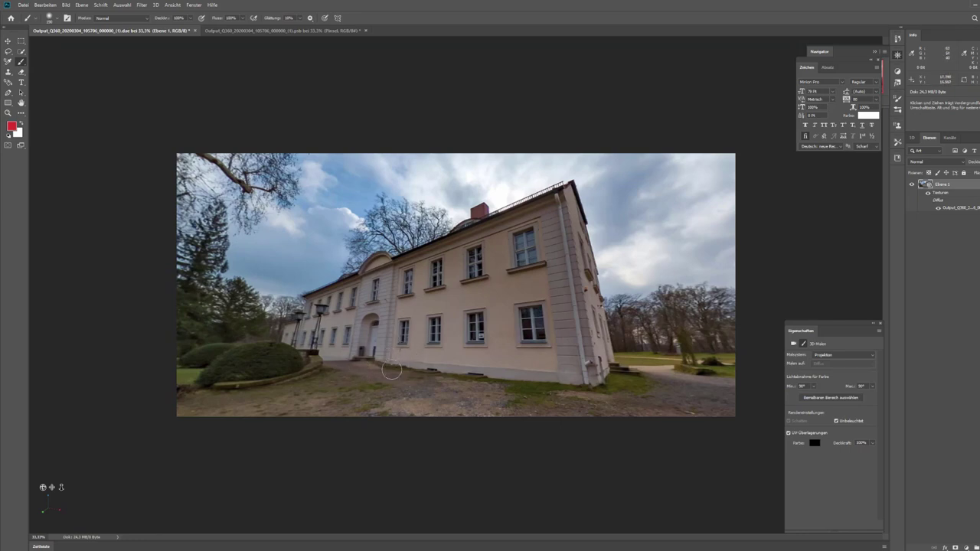
click(396, 365)
drag(429, 362, 556, 374)
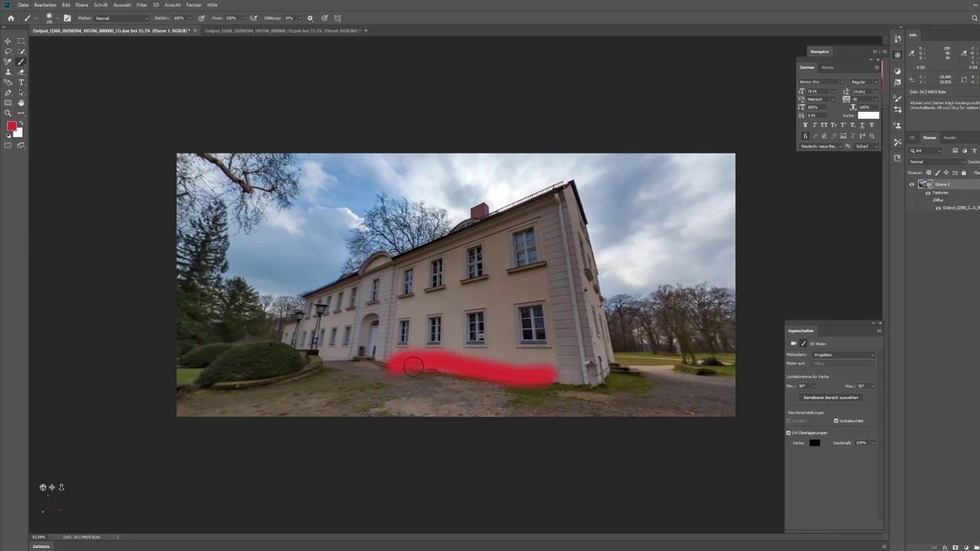
mouse_move(450, 372)
mouse_down()
mouse_move(541, 376)
mouse_move(546, 366)
mouse_move(403, 354)
mouse_up()
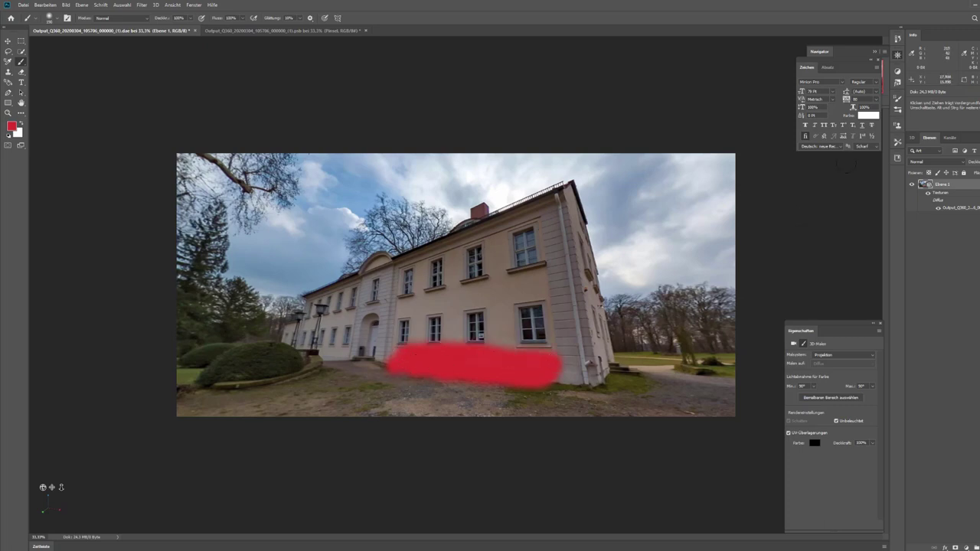
click(264, 34)
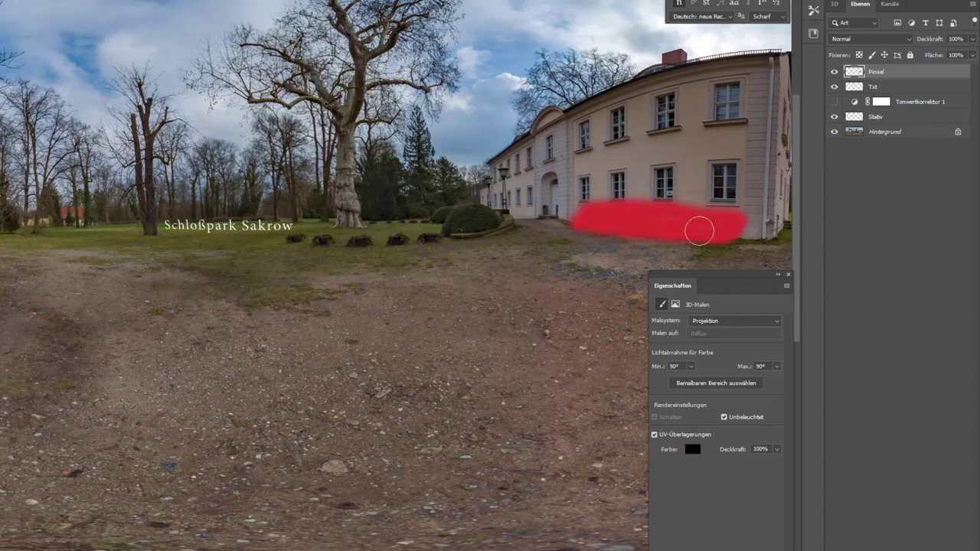
- Set the Pinsel layer's blend mode to Weiches Licht and go back to the 3D view
click(832, 74)
click(832, 73)
click(884, 39)
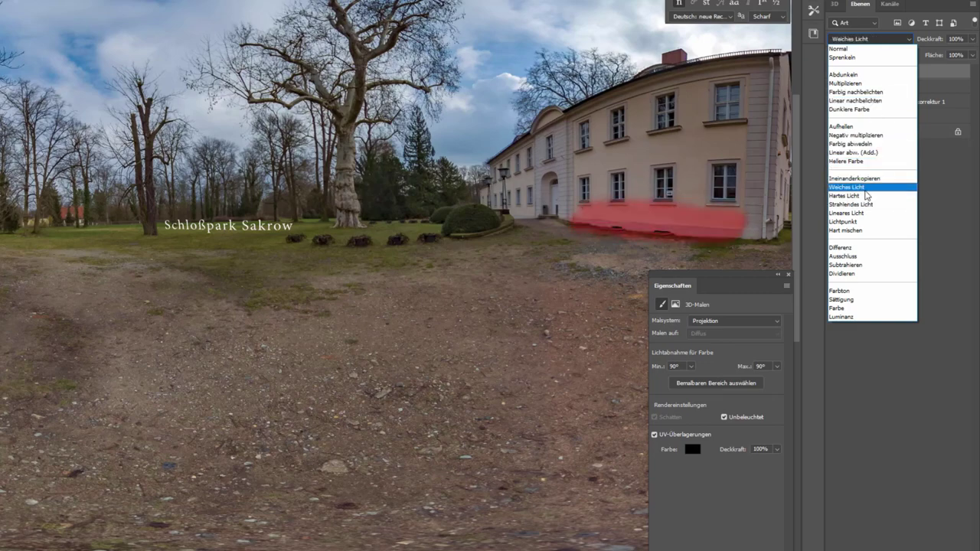
click(866, 191)
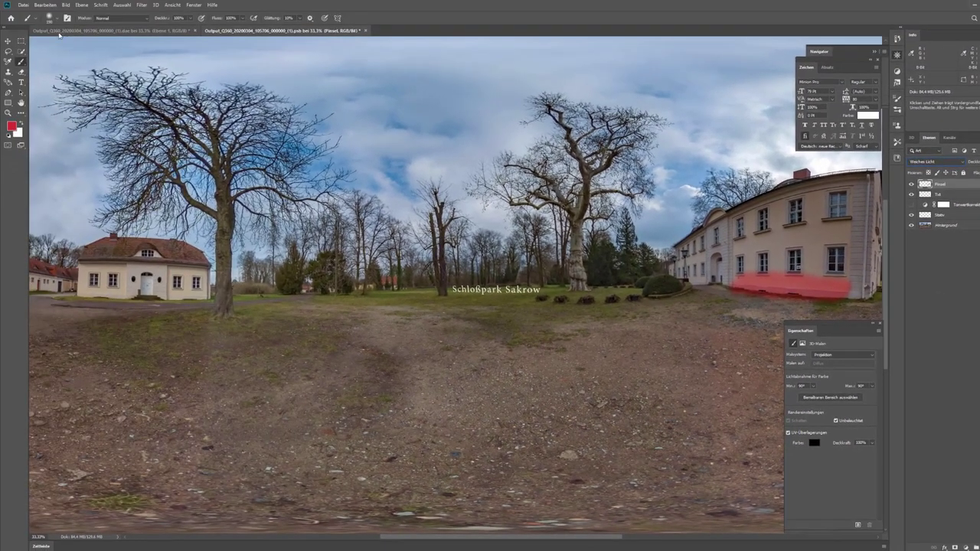
click(82, 32)
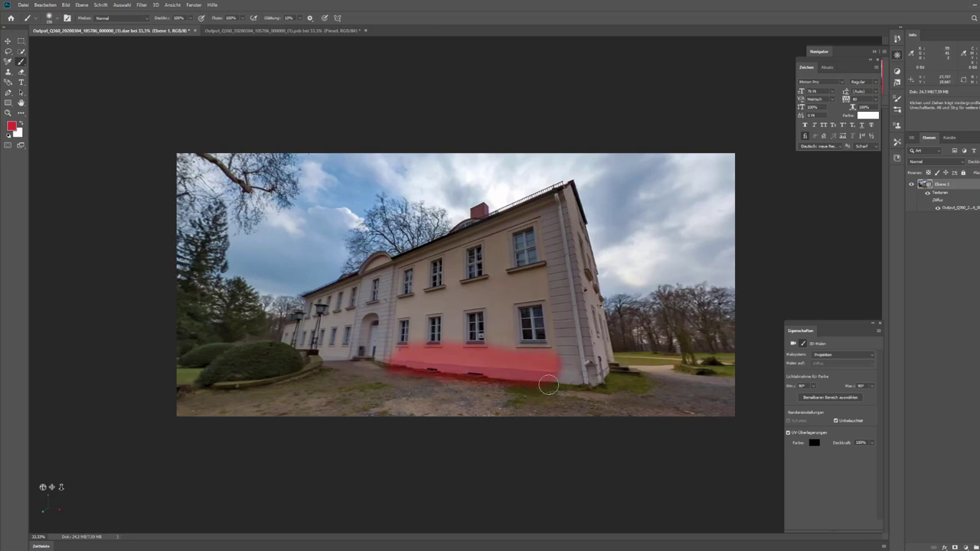
- Switch to the Move tool to inspect the 3D view, then hide the Pinsel layer
key(v)
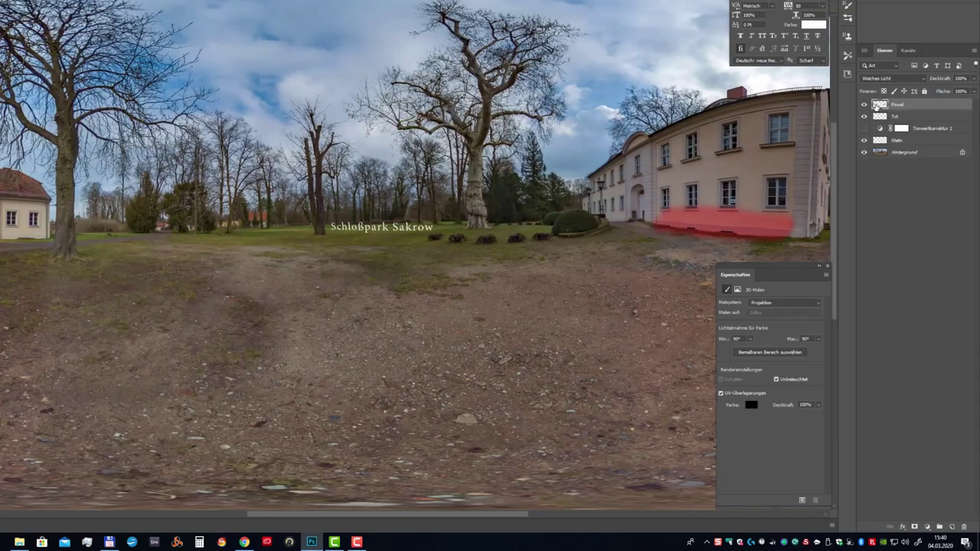
click(864, 104)
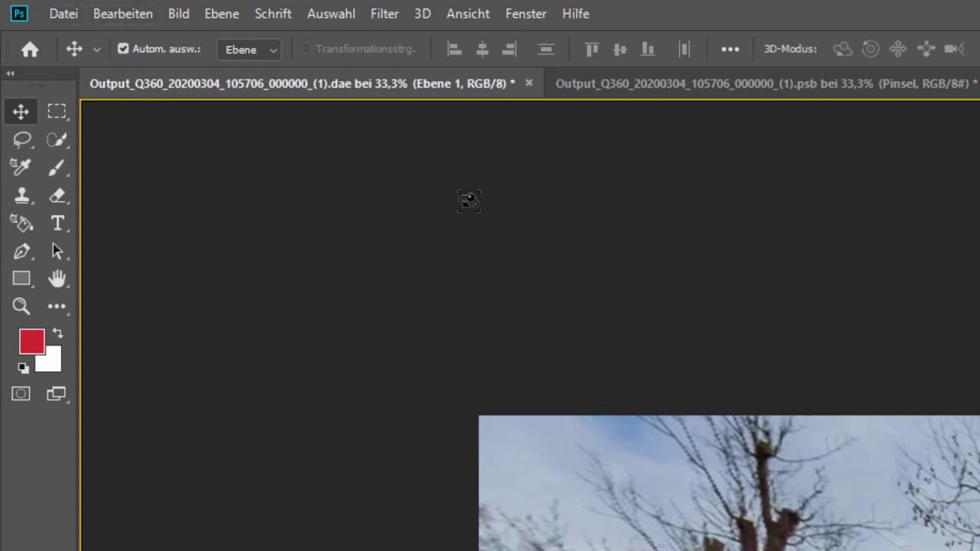
- Export the spherical panorama from the 3D menu as JPEG 'Schloß Text test' in the Finales folder
click(422, 15)
mouse_move(473, 99)
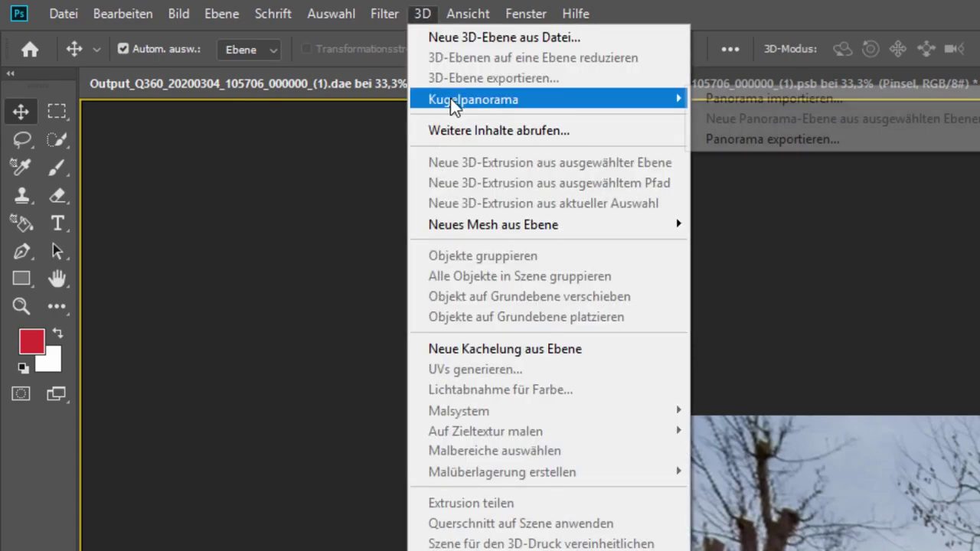
click(822, 141)
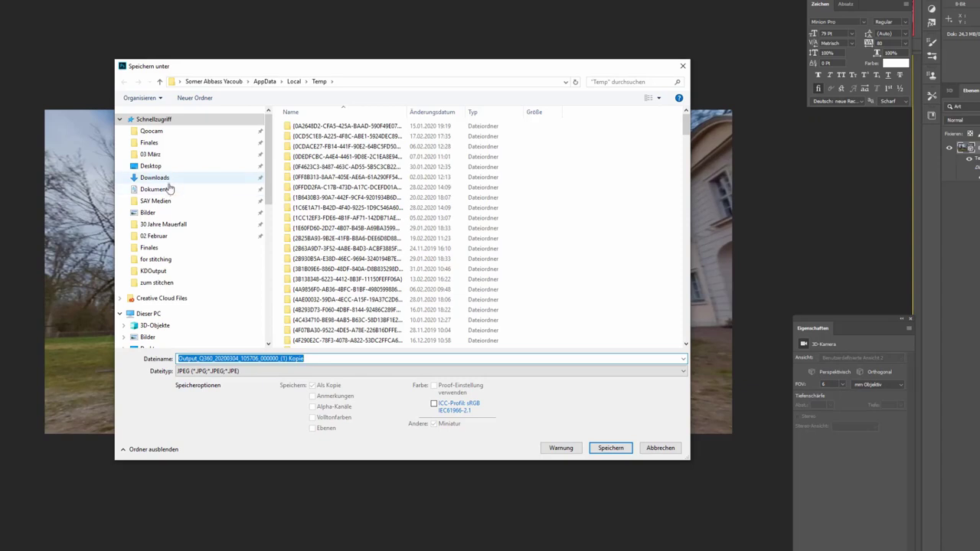
click(191, 144)
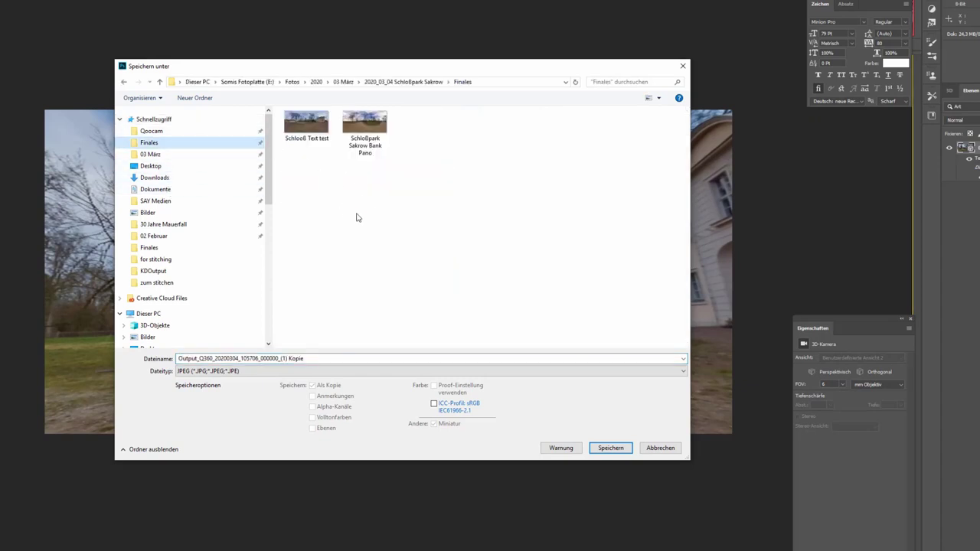
click(309, 136)
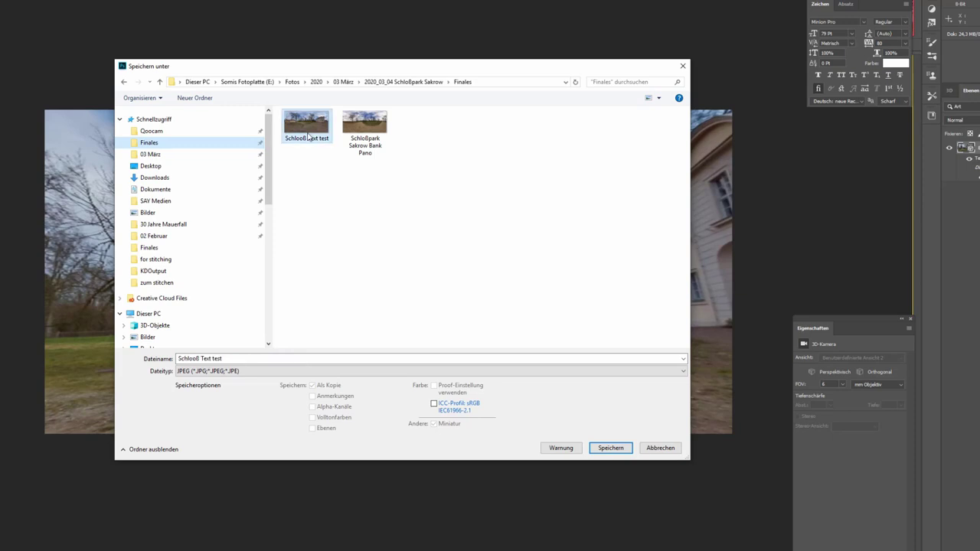
click(187, 358)
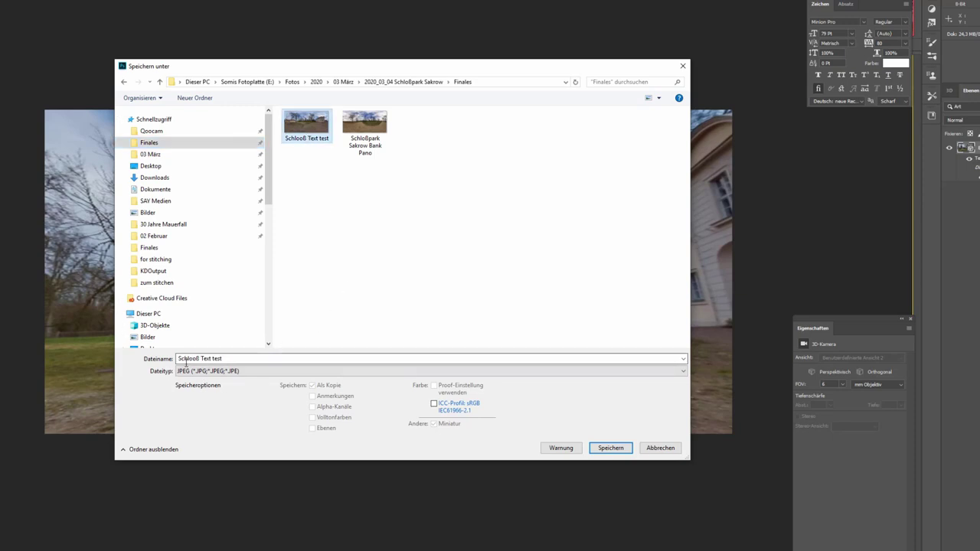
key(ctrl+a)
click(196, 360)
key(Delete)
text(ß)
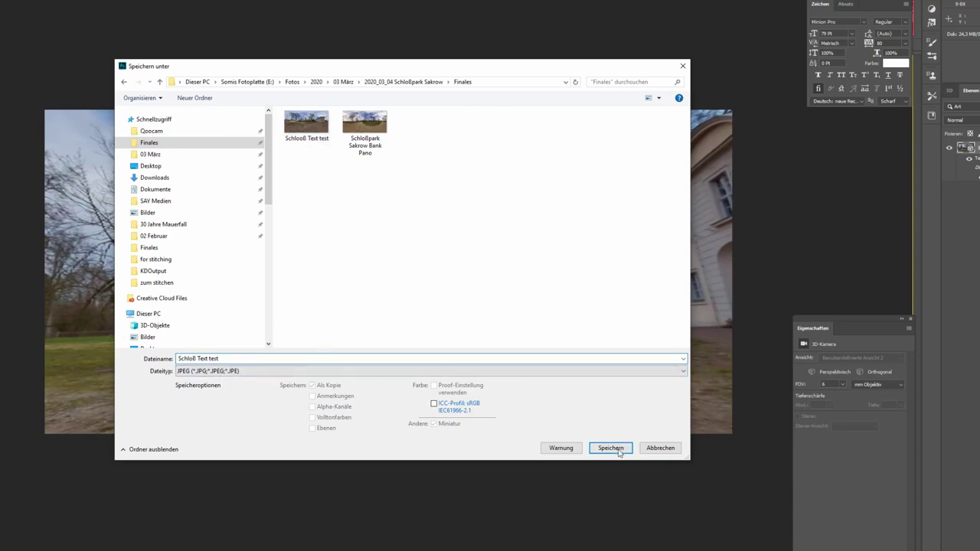
click(617, 449)
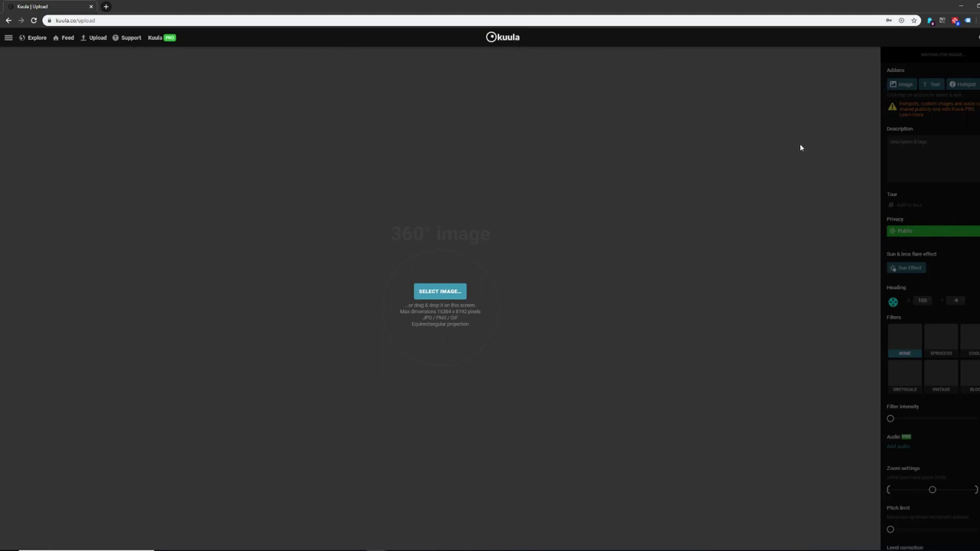
- Upload 'Schloß Text test' to Kuula and drag the viewer toward the Schloßpark Sakrow label
click(438, 294)
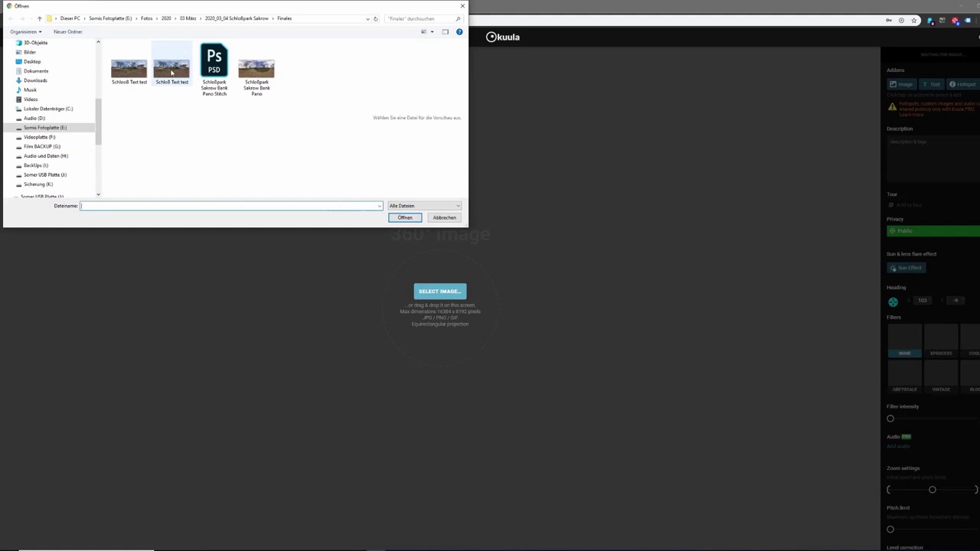
click(172, 72)
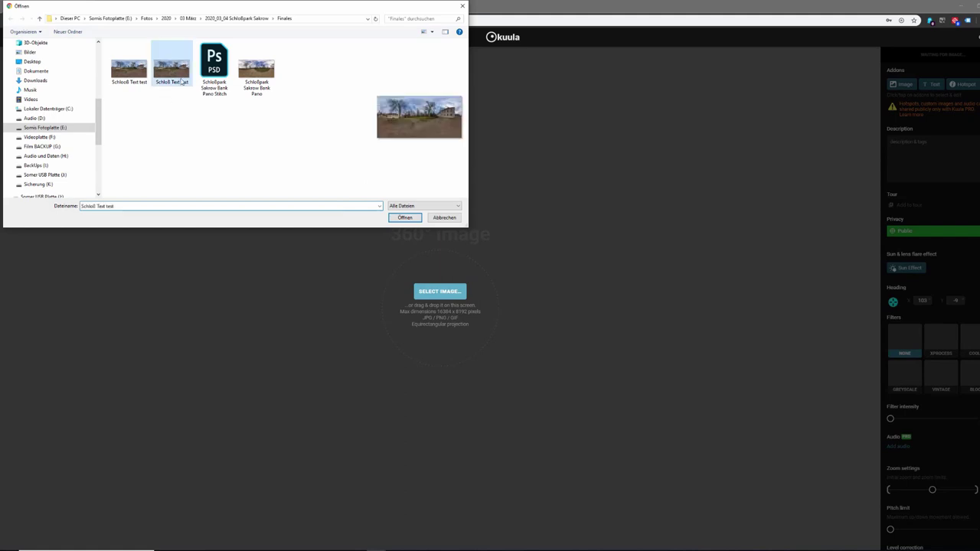
click(404, 219)
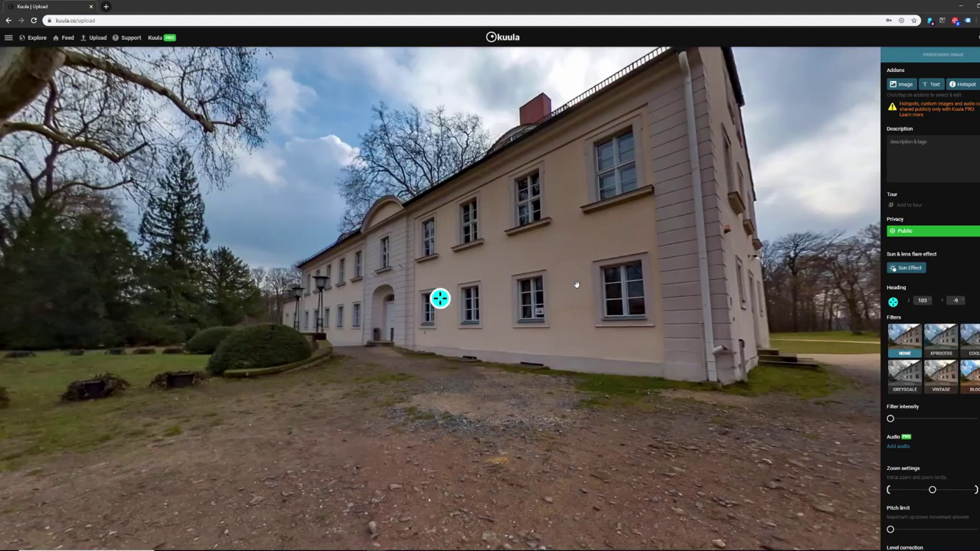
drag(576, 284, 614, 300)
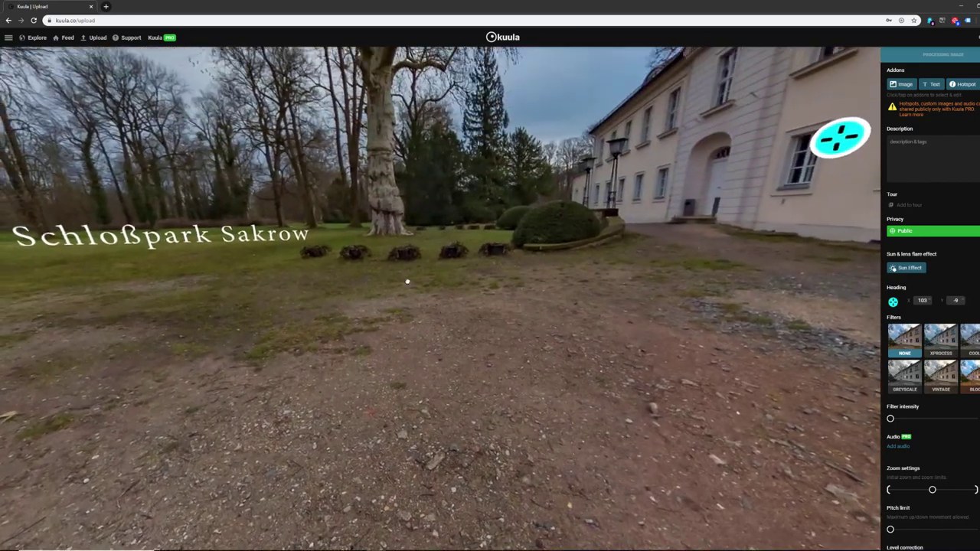
drag(408, 282, 455, 328)
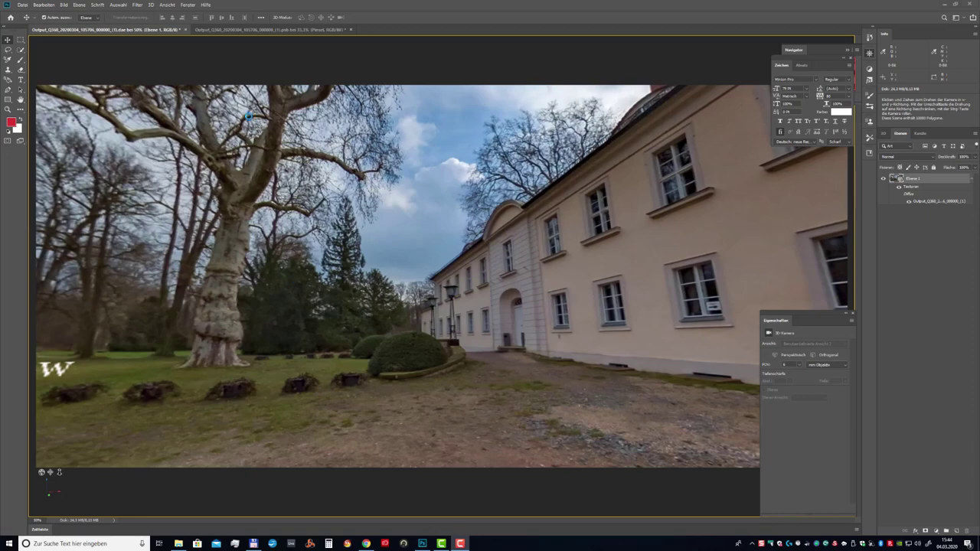
- Save the document as Schloßpark Final.psd in Finales, accepting maximized compatibility
click(398, 9)
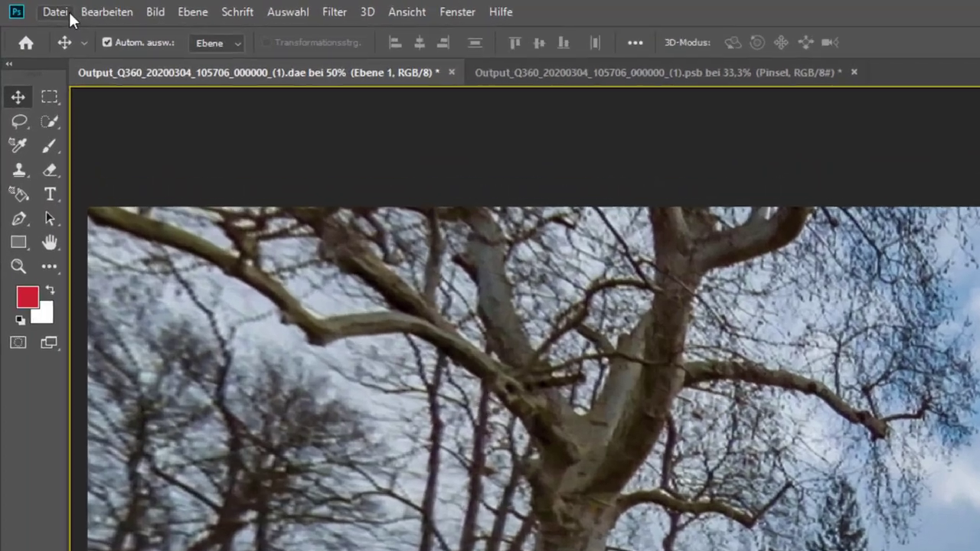
click(26, 6)
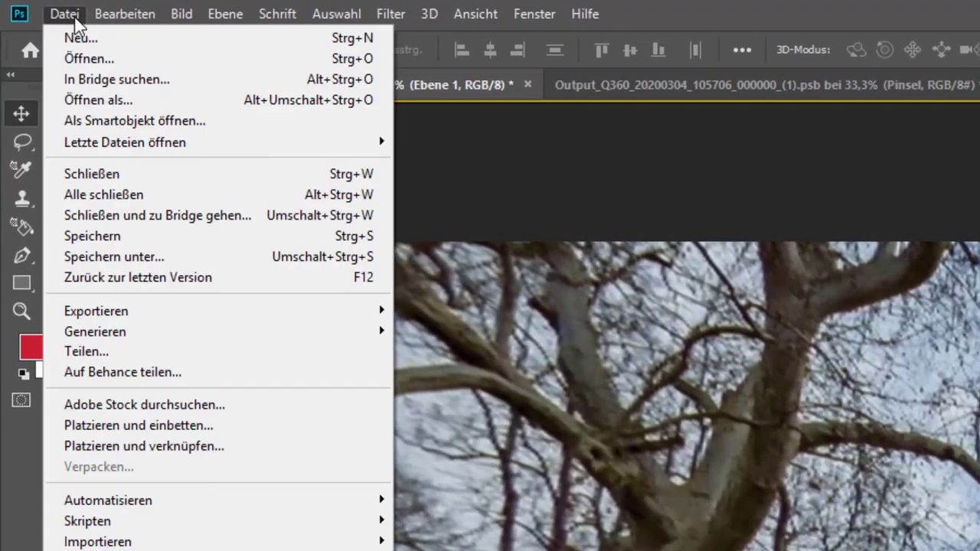
click(119, 257)
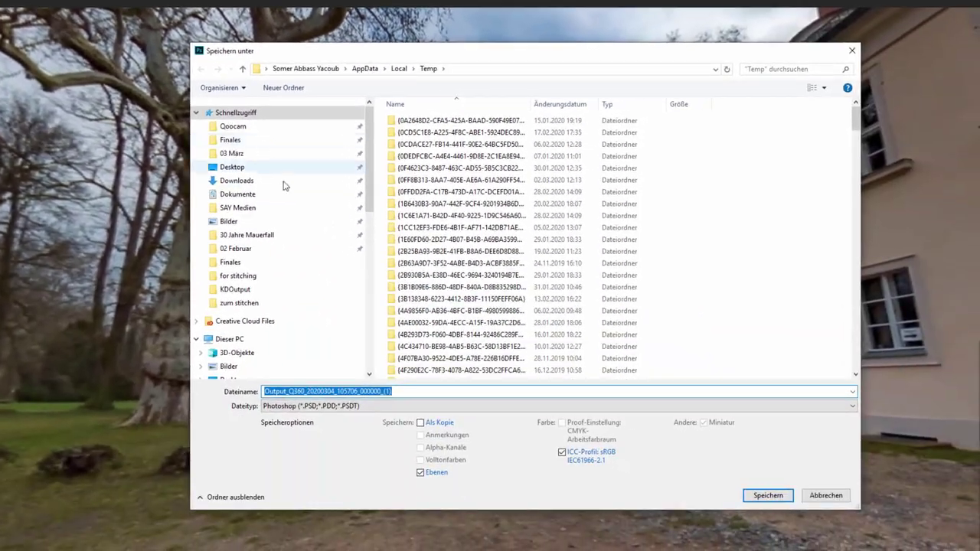
click(256, 141)
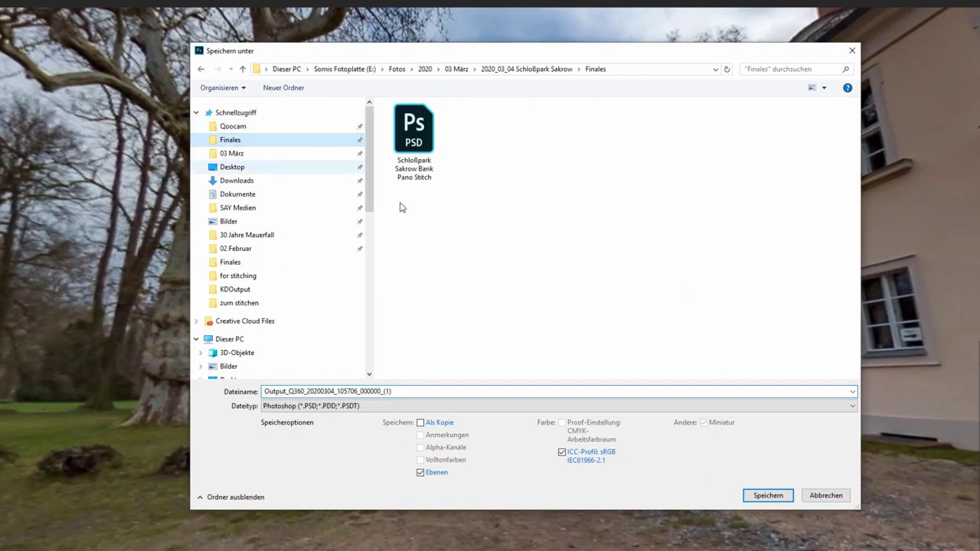
drag(399, 392, 187, 367)
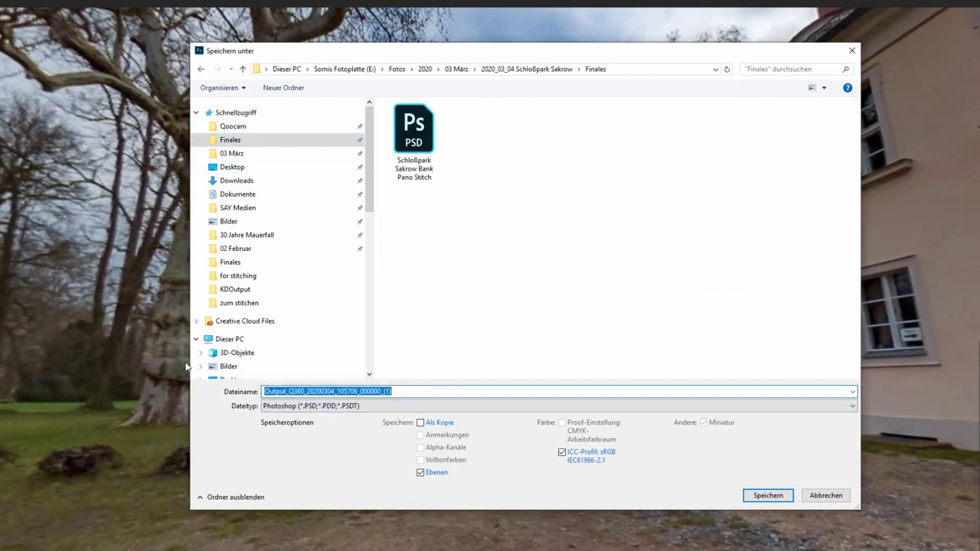
text(Sc)
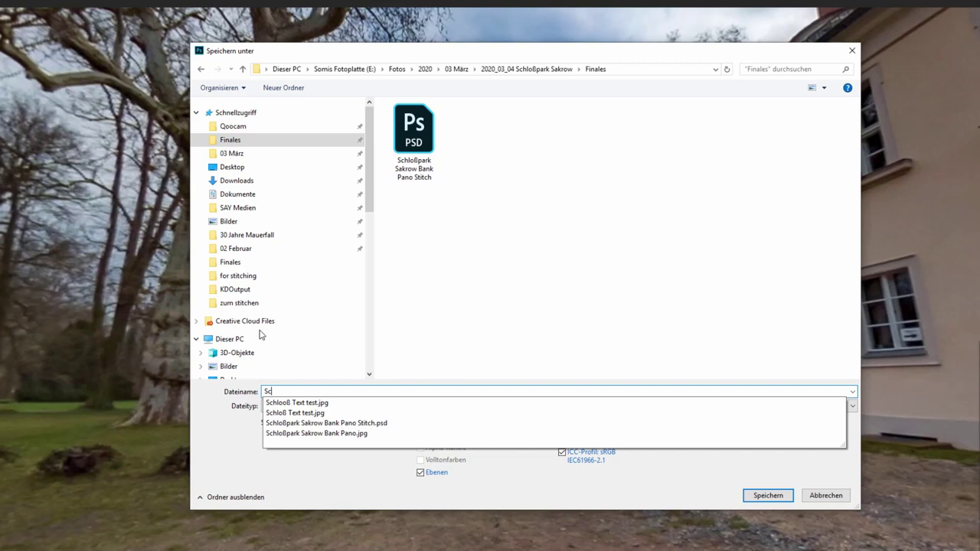
text(hloß)
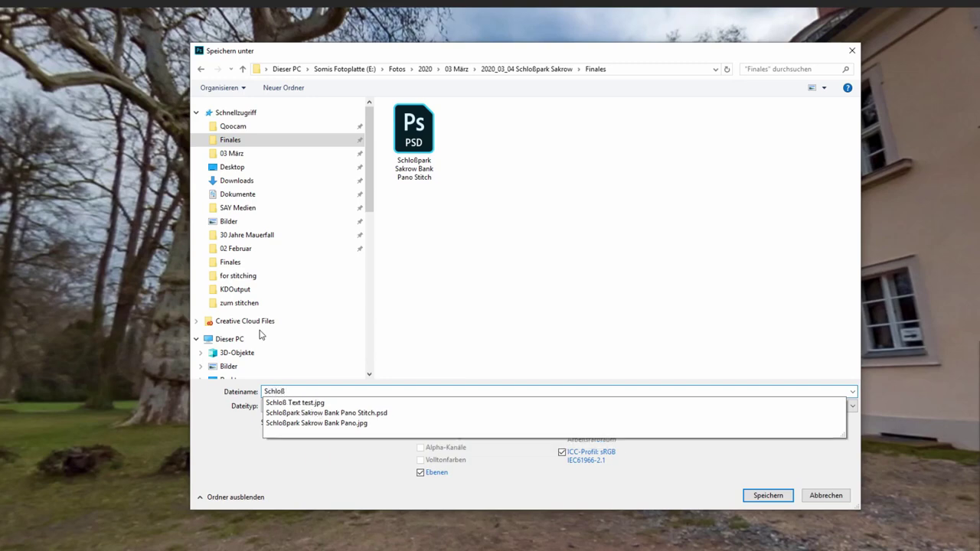
text(park Final)
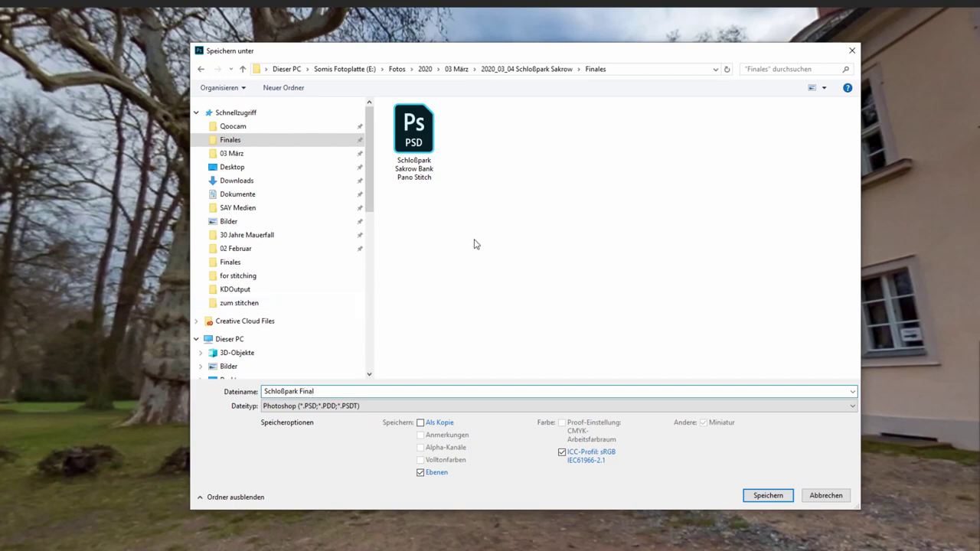
click(774, 496)
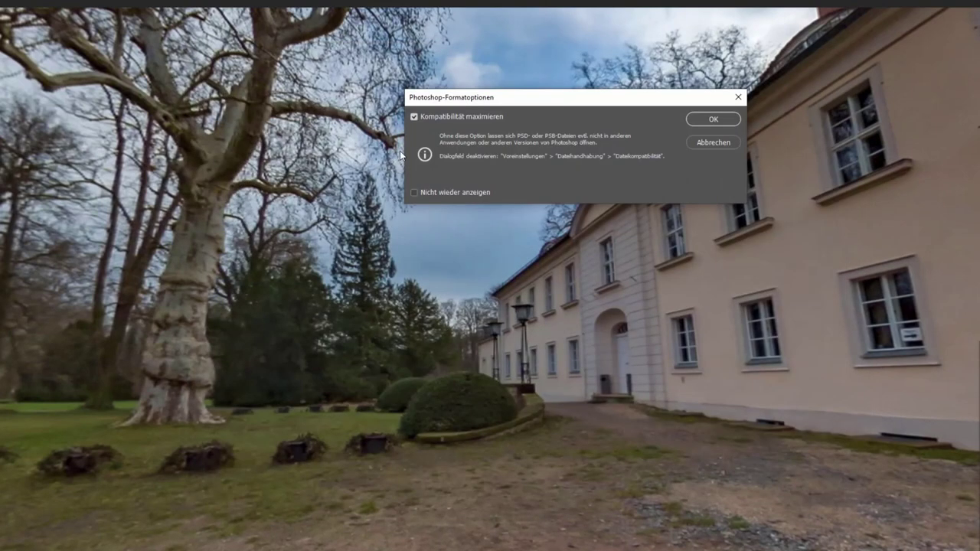
click(734, 122)
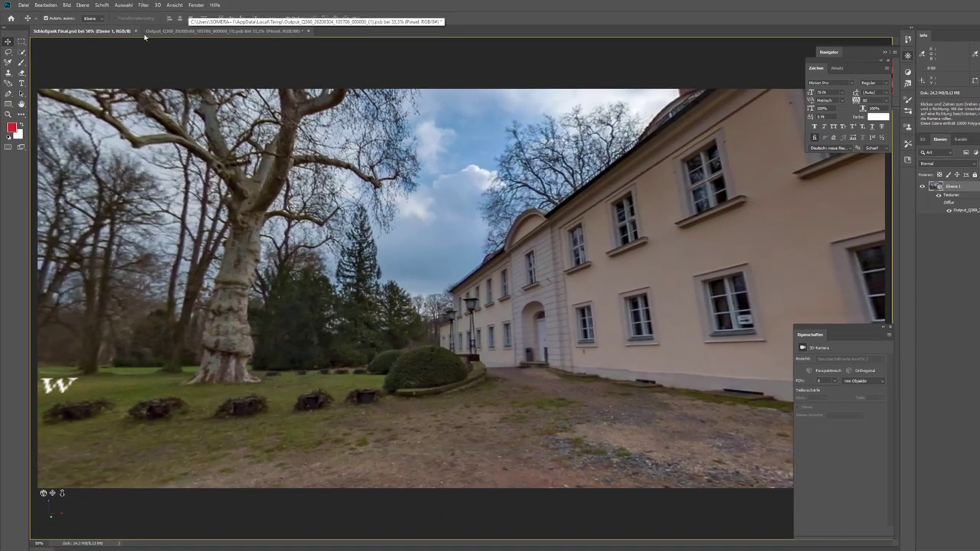
- Close both document tabs, declining to save the panorama changes
click(134, 31)
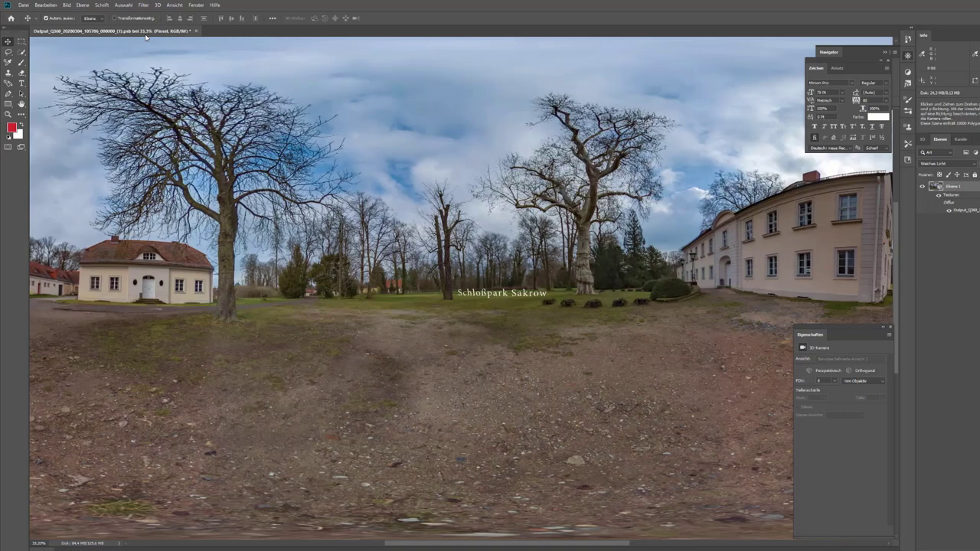
click(196, 31)
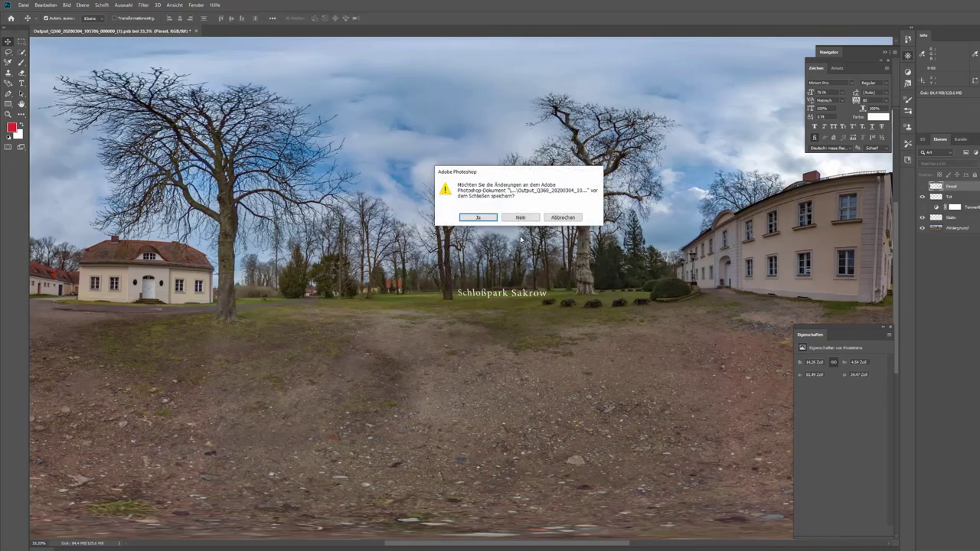
click(507, 219)
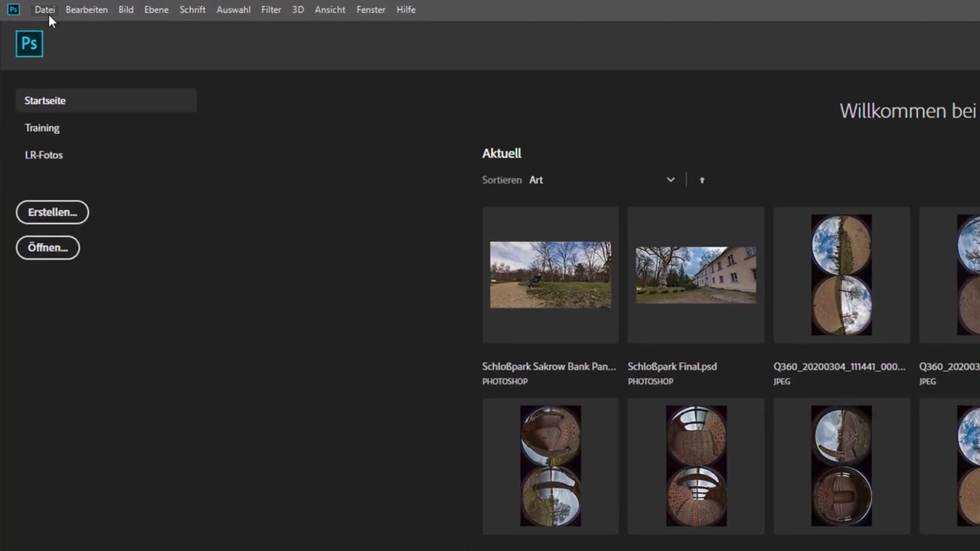
- Reopen Schloßpark Final.psd through the file open dialog
click(44, 10)
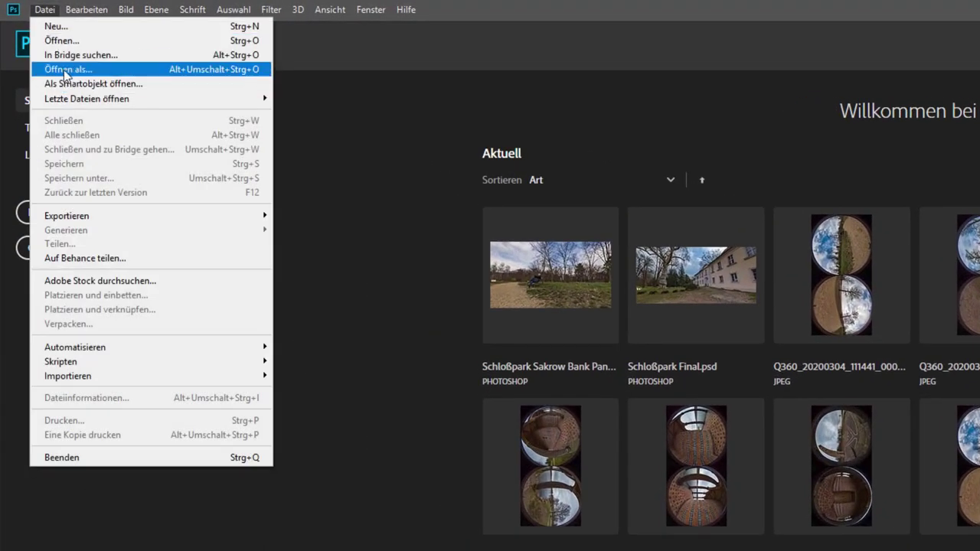
click(69, 41)
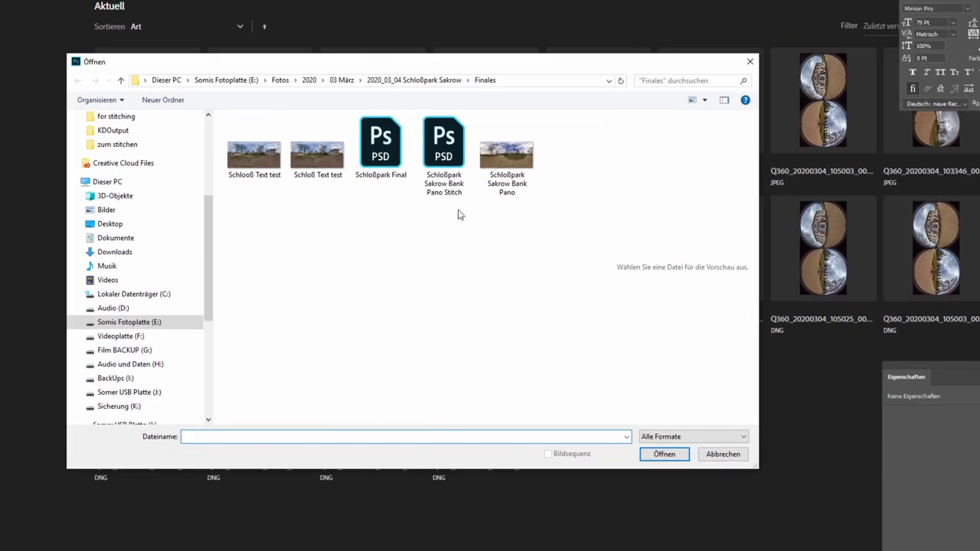
double_click(386, 157)
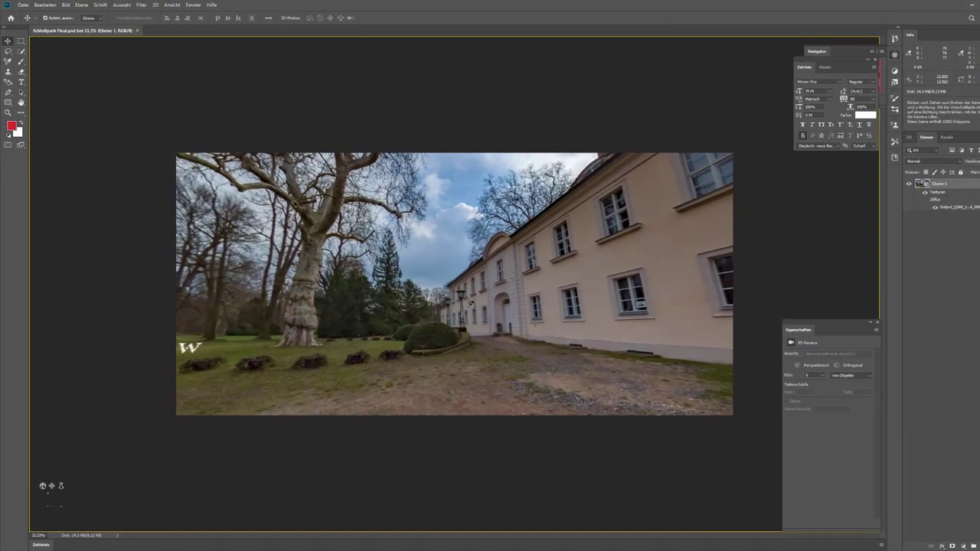
drag(471, 287, 612, 291)
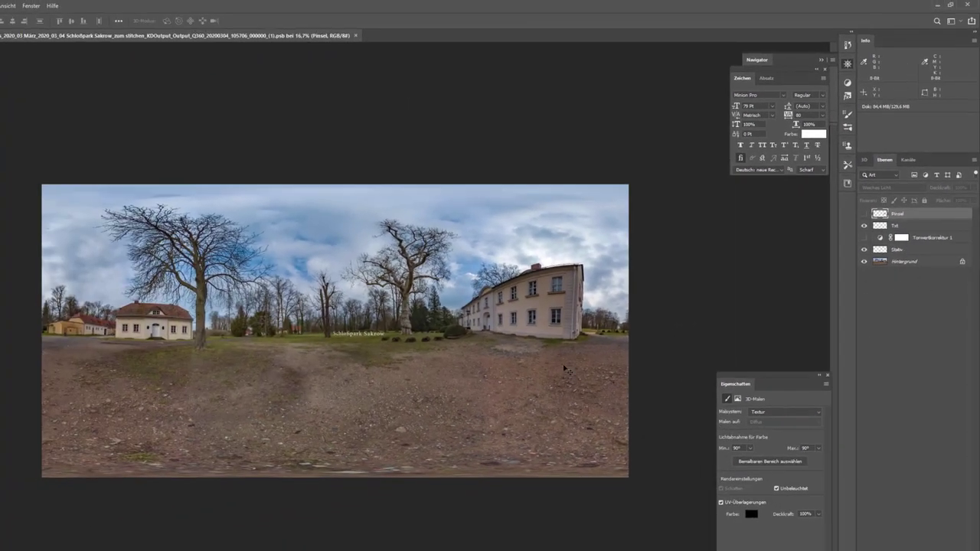
click(865, 227)
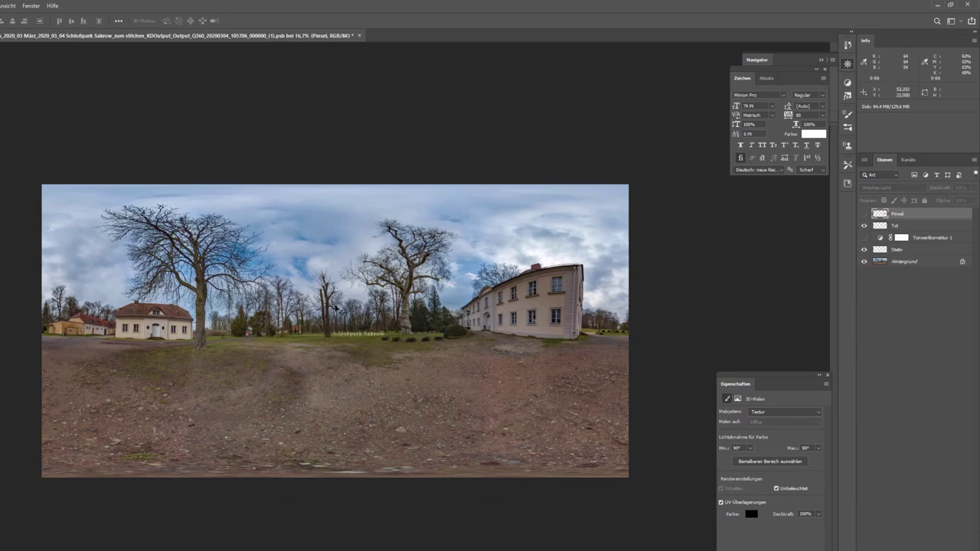